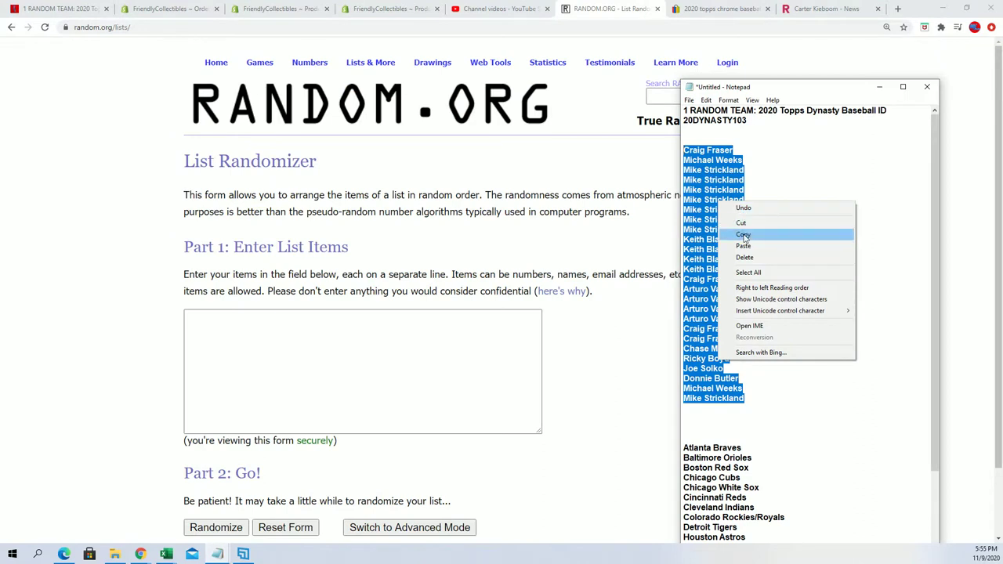
Step: Copy the selected owner names from Notepad and paste them as plain text into the List Randomizer's item field
{"action": "left_click", "coordinate": [742, 235]}
{"action": "left_click", "coordinate": [212, 323]}
{"action": "right_click", "coordinate": [213, 322]}
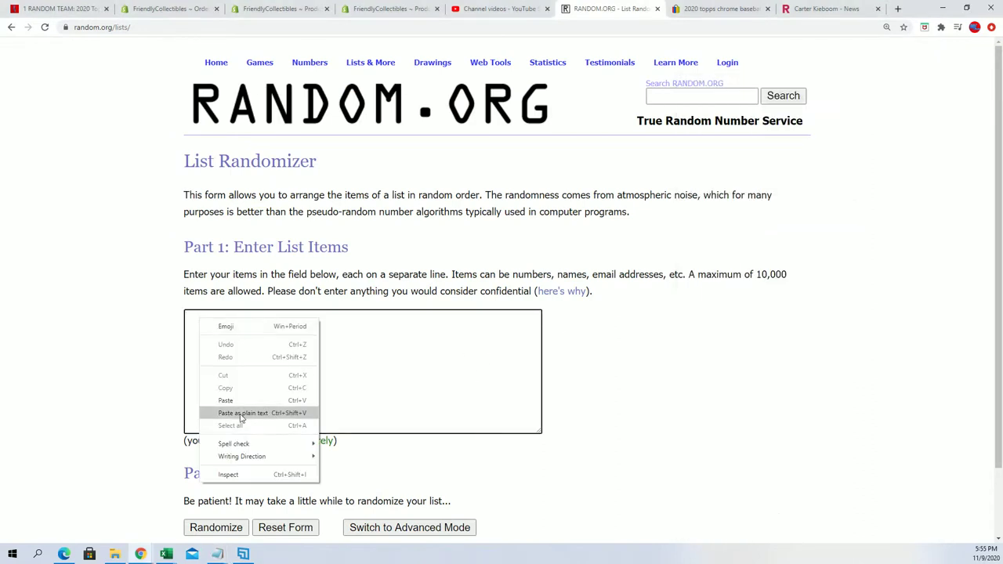
{"action": "left_click", "coordinate": [224, 412]}
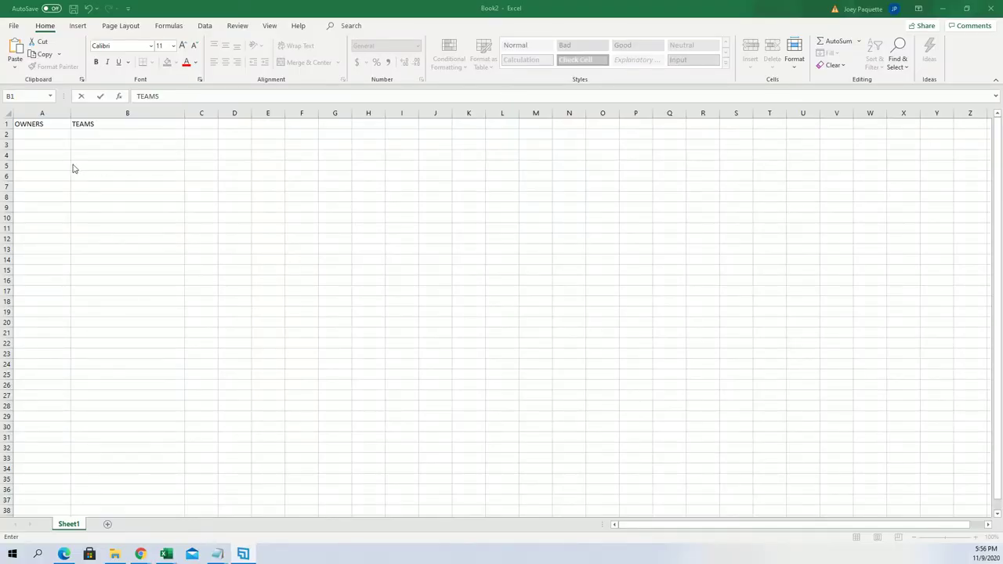
Step: Switch to Excel, complete the TEAMS header in cell B1 and widen the OWNERS column
{"action": "left_click", "coordinate": [32, 137]}
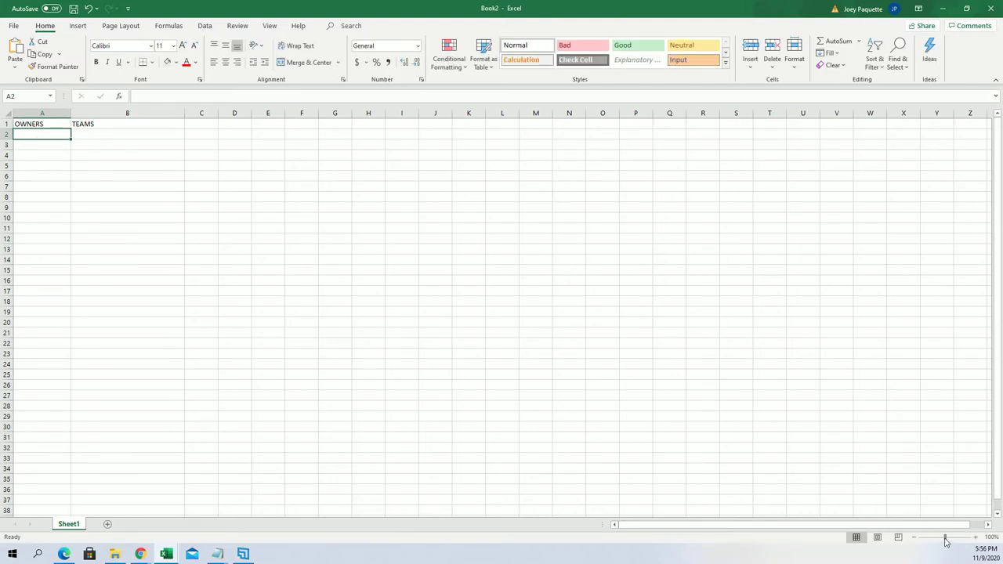
{"action": "left_click_drag", "start_coordinate": [946, 541], "coordinate": [953, 539]}
{"action": "left_click", "coordinate": [126, 111]}
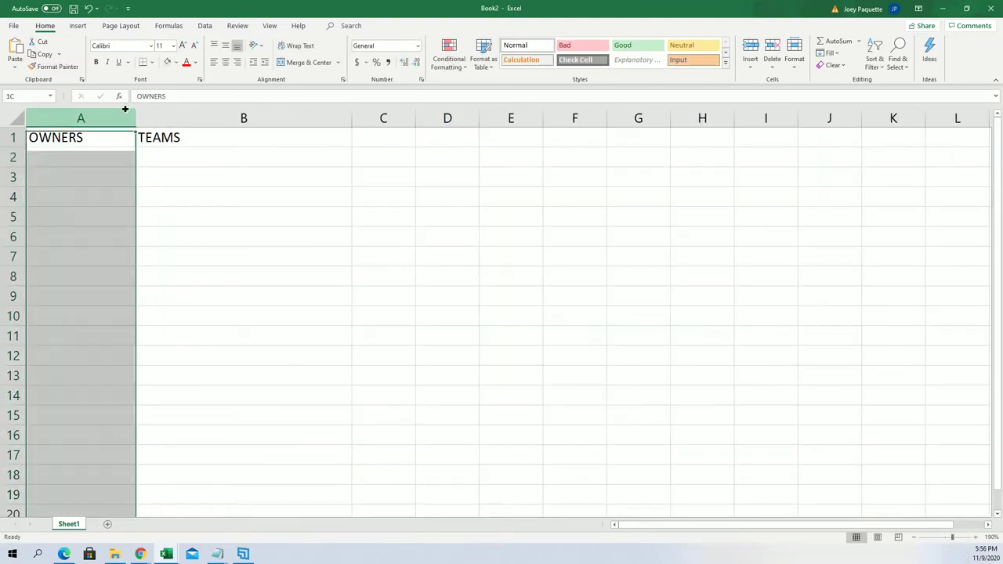
{"action": "left_click_drag", "start_coordinate": [135, 117], "coordinate": [195, 117]}
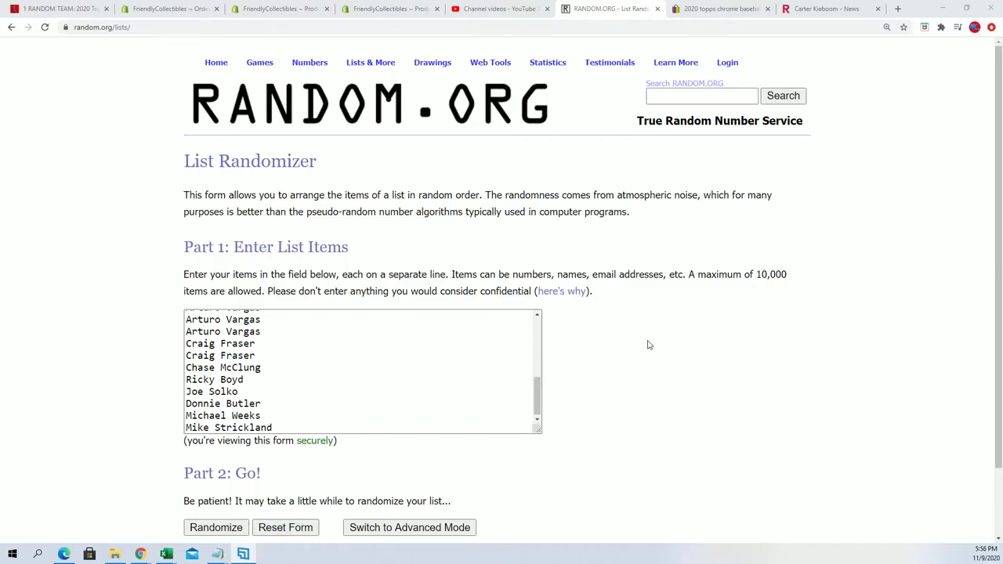
Step: Switch to RANDOM.ORG and randomize the owner list seven times
{"action": "scroll", "coordinate": [620, 372], "scroll_direction": "down", "scroll_amount": 2}
{"action": "left_click", "coordinate": [217, 447]}
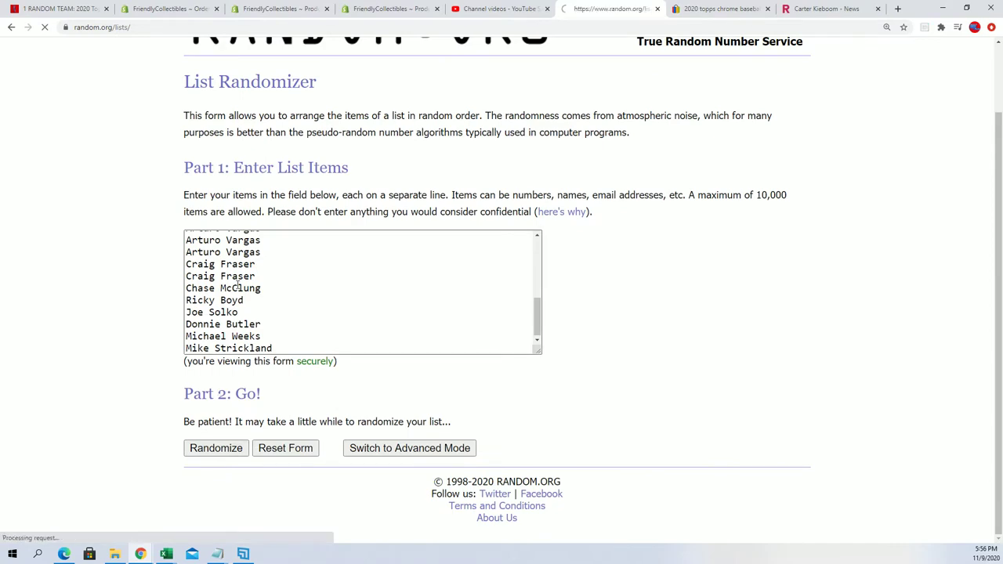
{"action": "scroll", "coordinate": [237, 356], "scroll_direction": "down", "scroll_amount": 2}
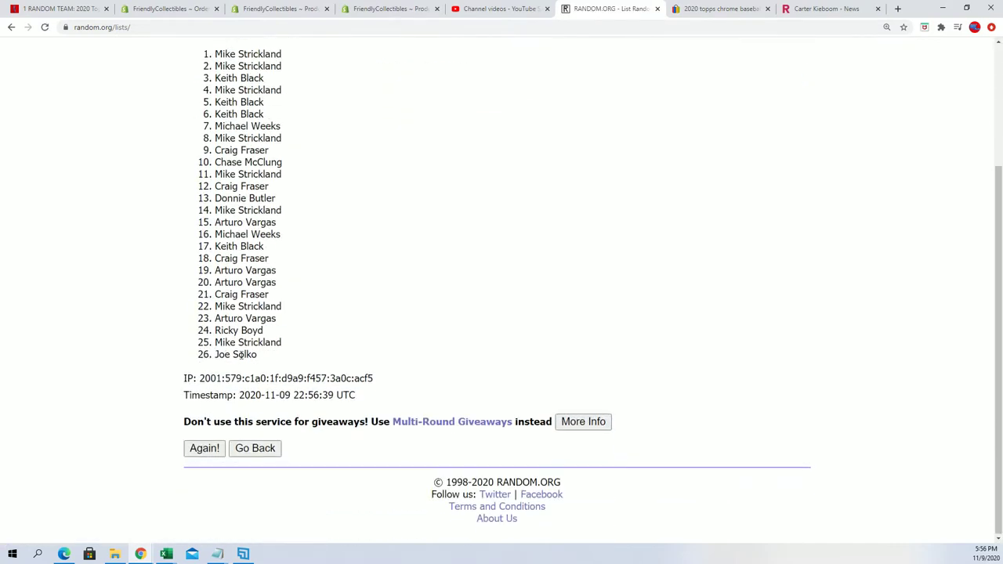
{"action": "left_click", "coordinate": [203, 447]}
{"action": "scroll", "coordinate": [204, 449], "scroll_direction": "down", "scroll_amount": 3}
{"action": "left_click", "coordinate": [204, 449]}
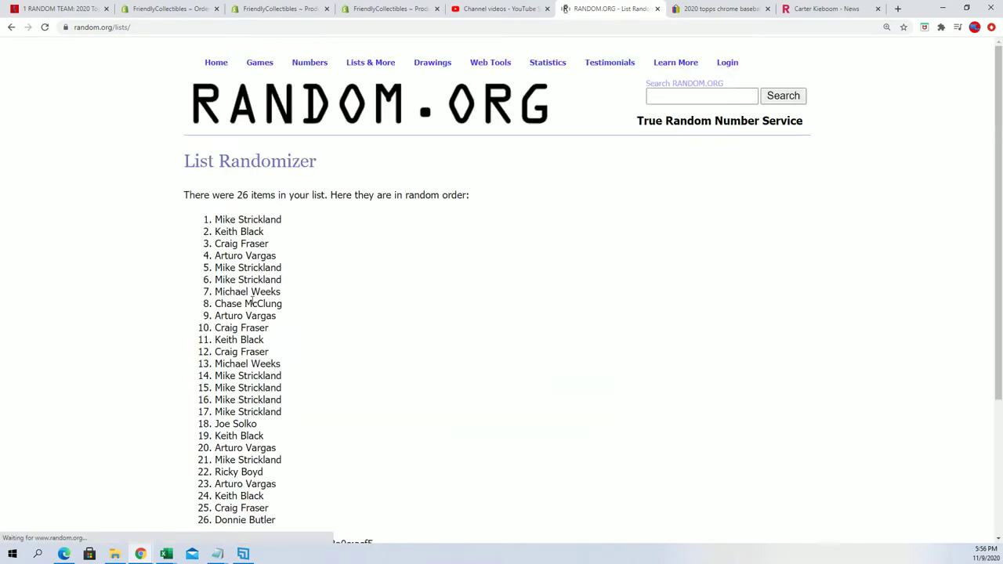
{"action": "scroll", "coordinate": [214, 423], "scroll_direction": "down", "scroll_amount": 3}
{"action": "left_click", "coordinate": [201, 453]}
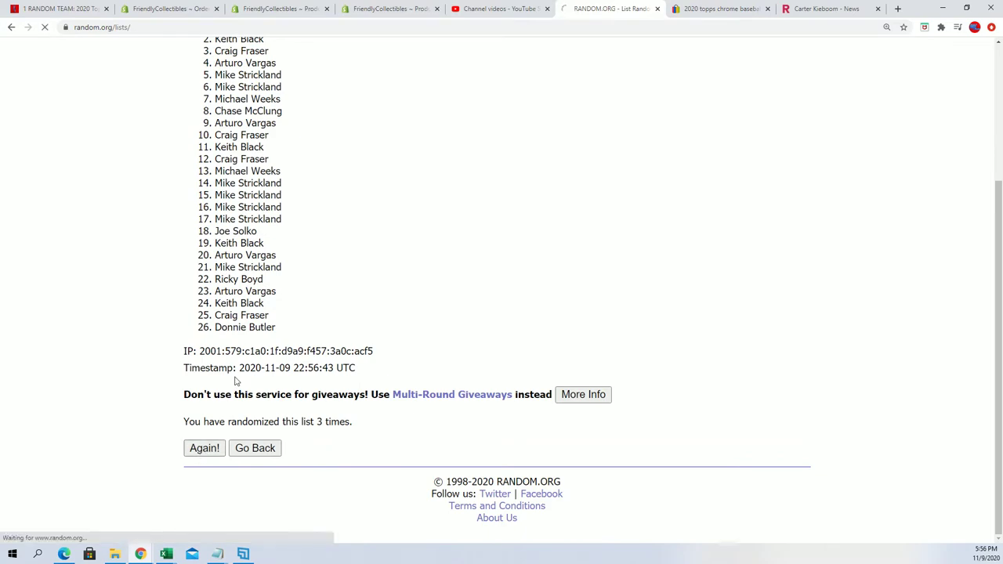
{"action": "left_click", "coordinate": [202, 447]}
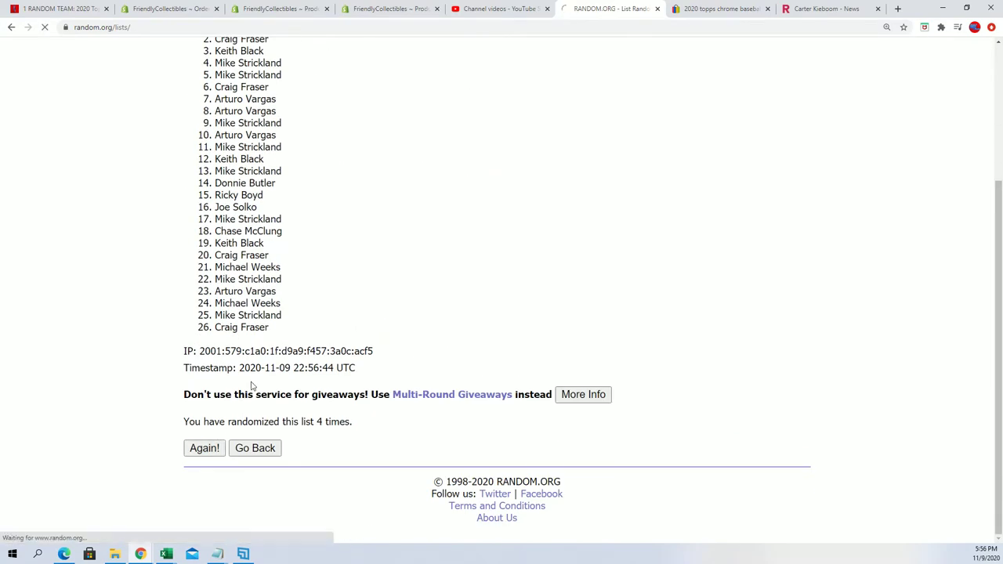
{"action": "left_click", "coordinate": [207, 448]}
{"action": "left_click", "coordinate": [201, 449]}
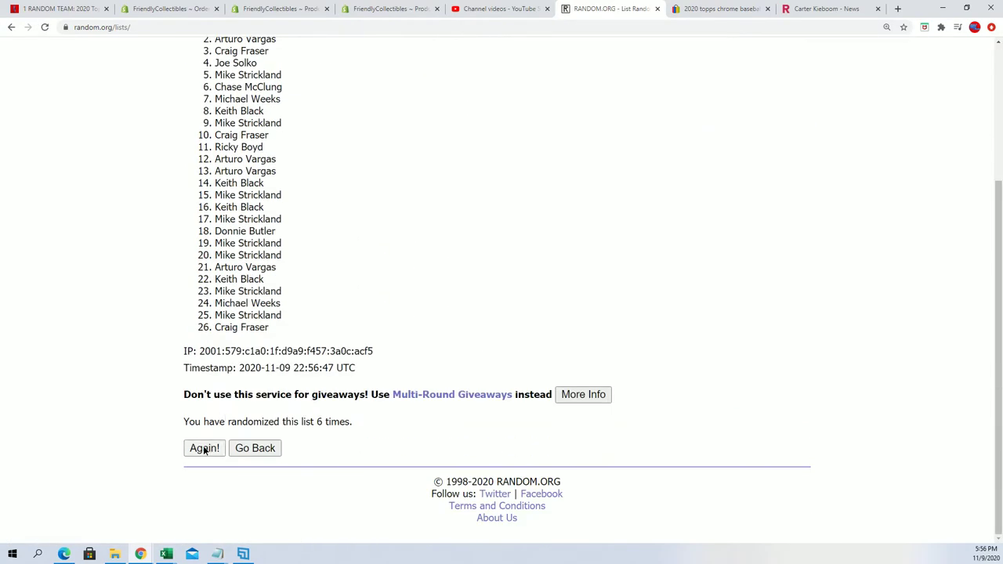
Step: Copy all 26 owner names from the seventh randomized result list
{"action": "scroll", "coordinate": [226, 139], "scroll_direction": "down", "scroll_amount": 2}
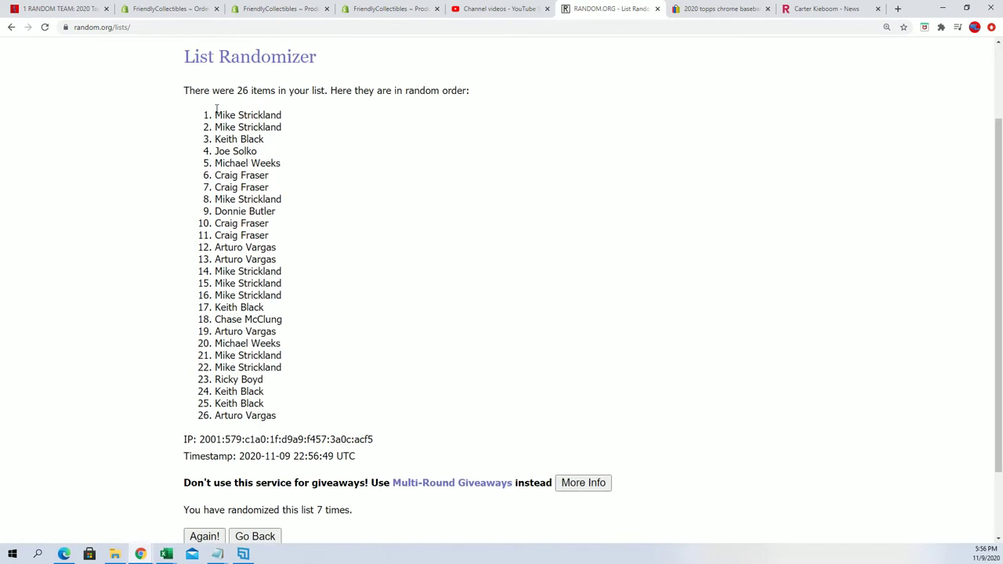
{"action": "left_click_drag", "start_coordinate": [217, 109], "coordinate": [307, 422]}
{"action": "right_click", "coordinate": [262, 354]}
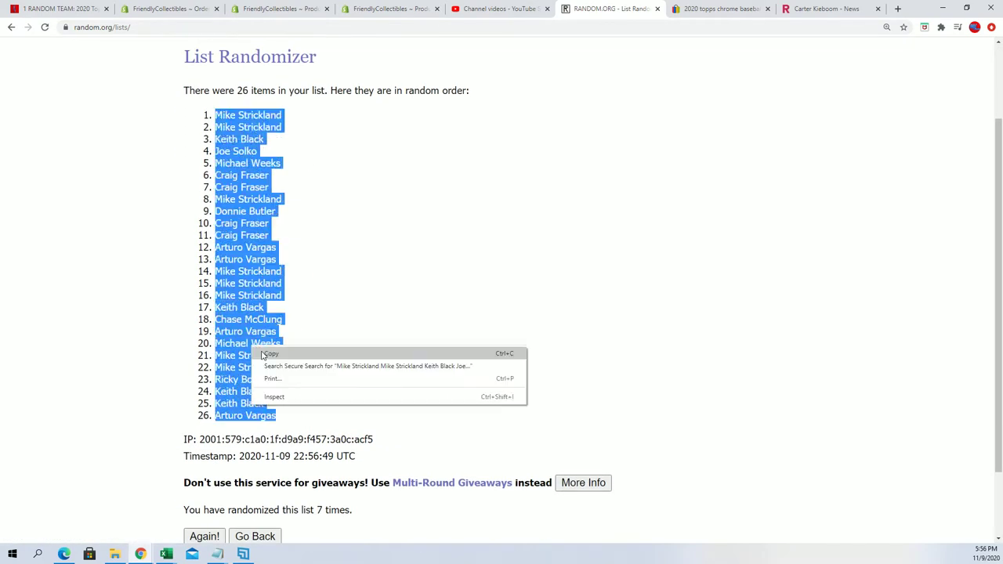
{"action": "left_click", "coordinate": [264, 354]}
Step: Switch to Excel and paste the copied owner names as unformatted text into the OWNERS column, starting at A2
{"action": "key", "text": "alt+Tab"}
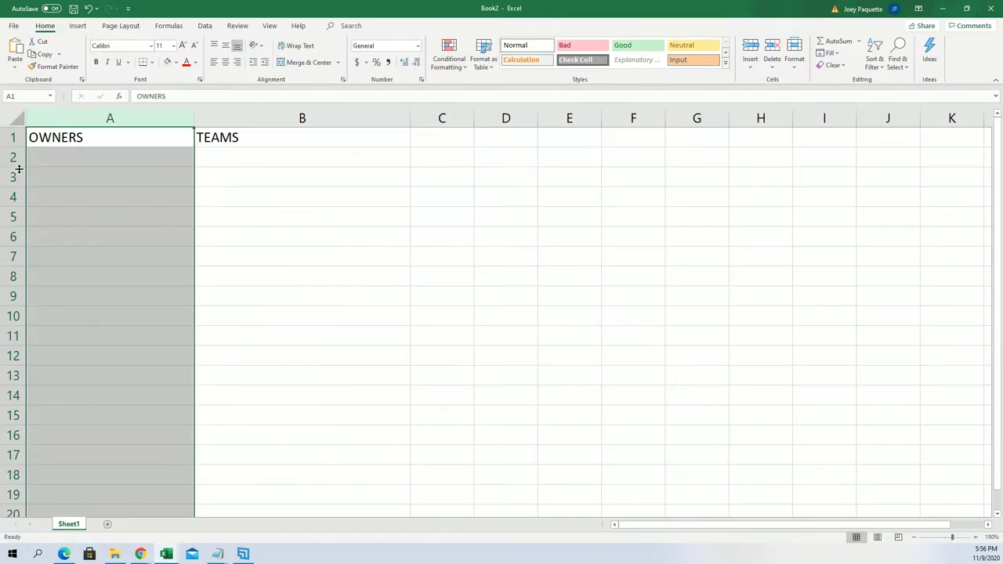
{"action": "right_click", "coordinate": [43, 156]}
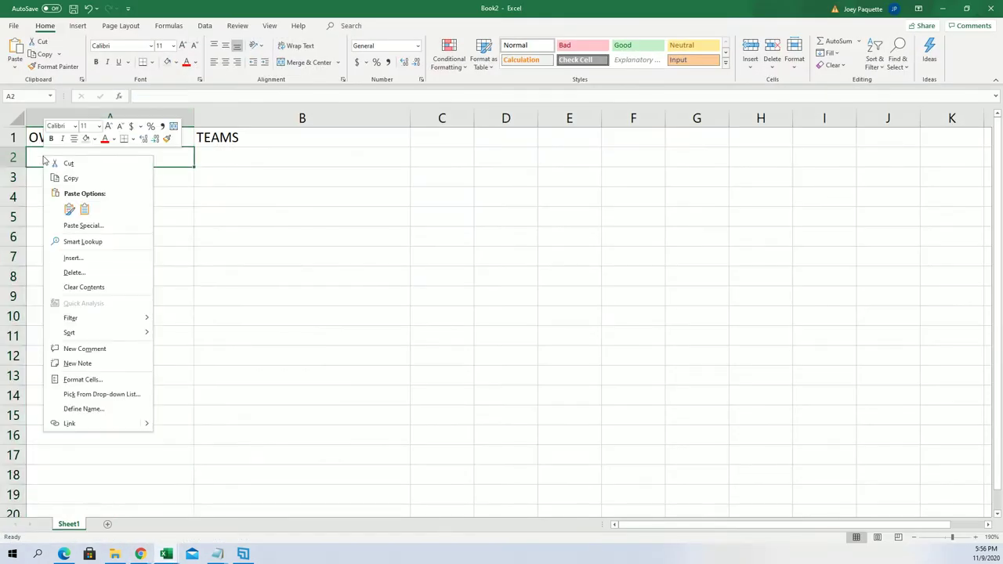
{"action": "left_click", "coordinate": [60, 225]}
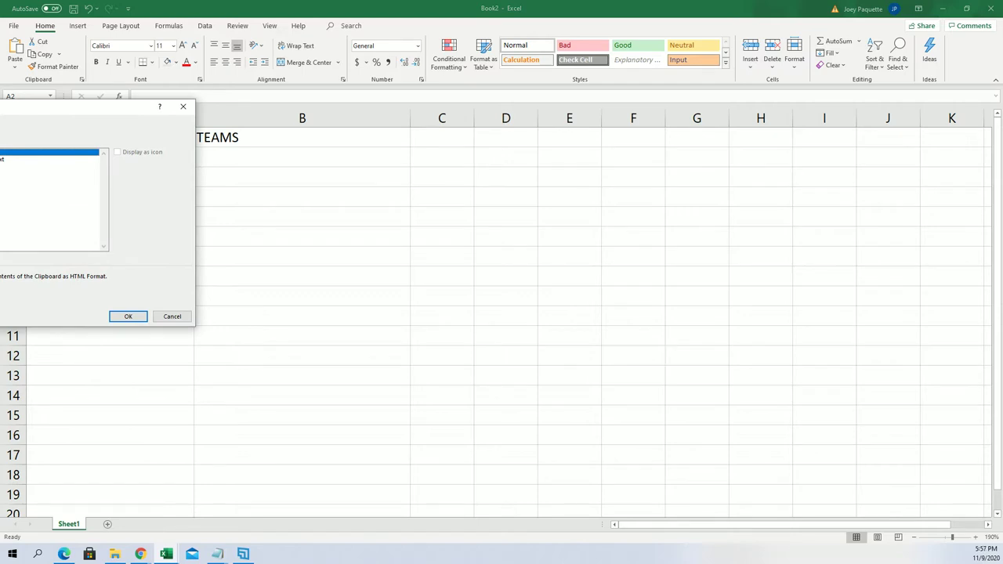
{"action": "left_click", "coordinate": [47, 165]}
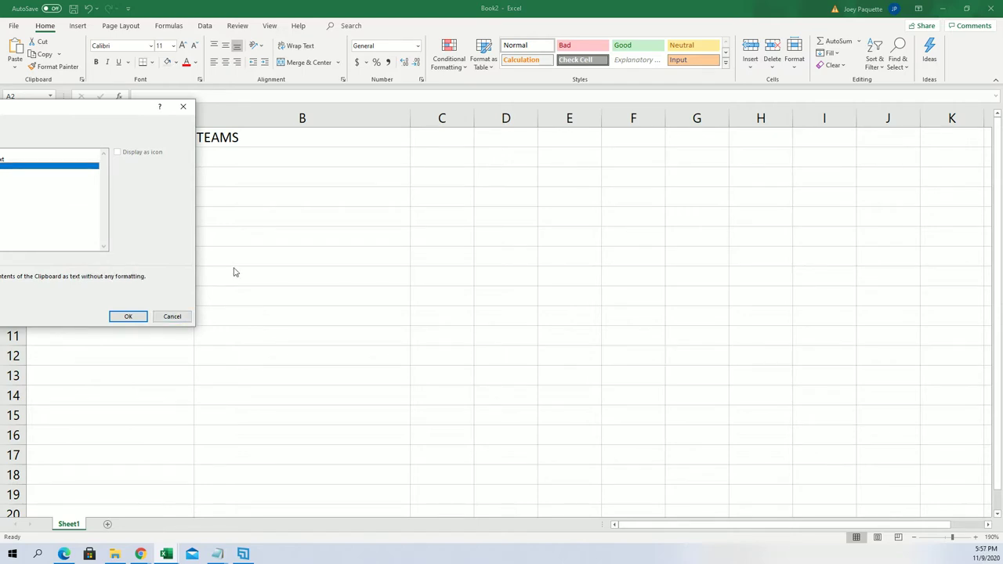
{"action": "left_click", "coordinate": [127, 316]}
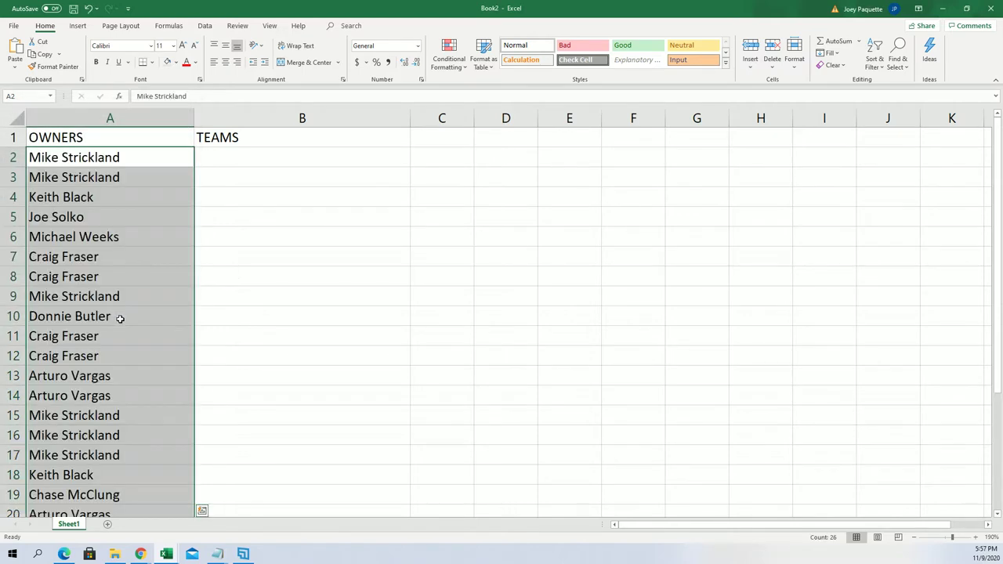
Step: Narrow the OWNERS column to fit the names more closely and select cell B2
{"action": "left_click", "coordinate": [228, 157]}
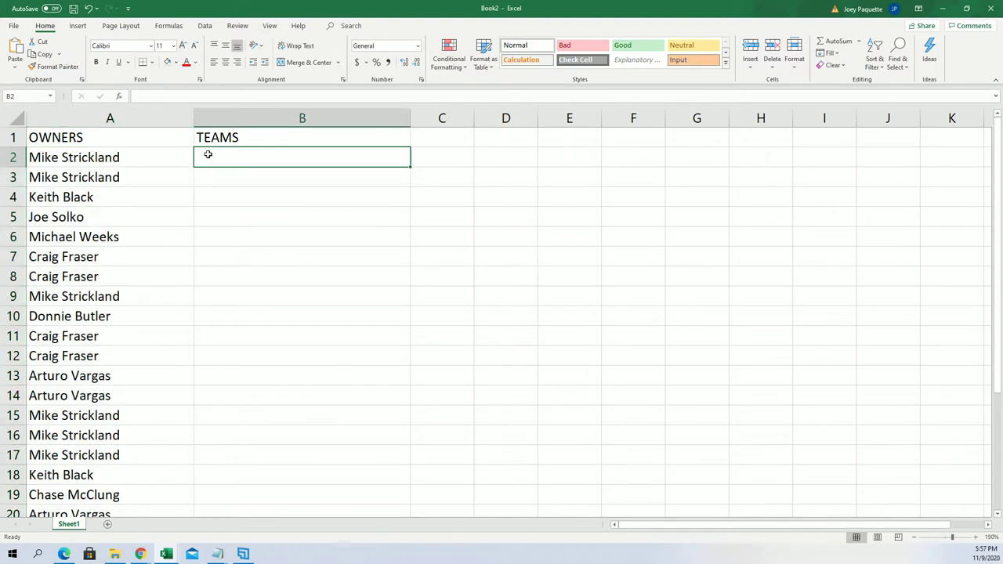
{"action": "left_click", "coordinate": [182, 112]}
{"action": "left_click_drag", "start_coordinate": [193, 118], "coordinate": [138, 127]}
{"action": "left_click", "coordinate": [168, 154]}
Step: Return to RANDOM.ORG in the browser and open a blank List Randomizer form
{"action": "left_click", "coordinate": [941, 9]}
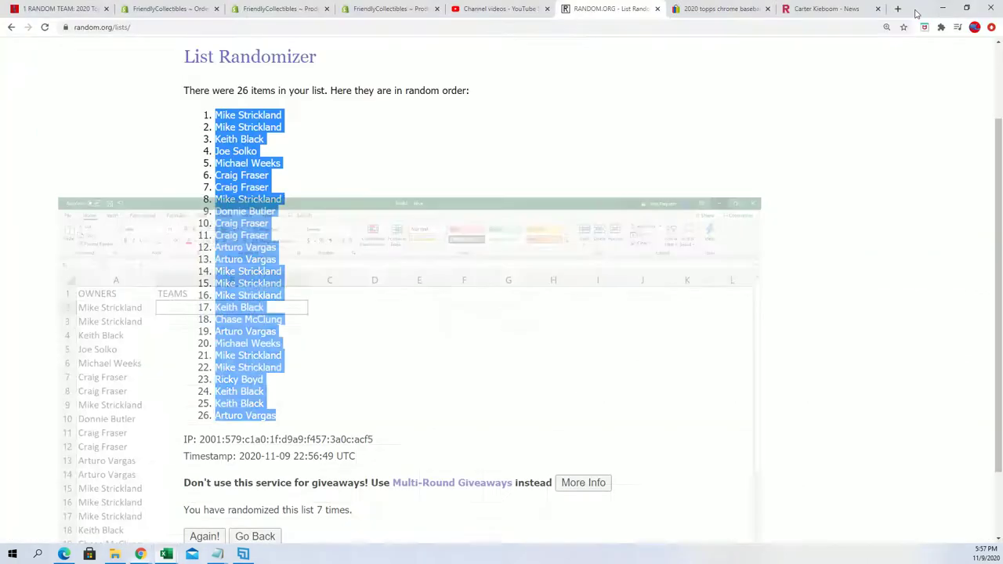
{"action": "scroll", "coordinate": [264, 174], "scroll_direction": "up", "scroll_amount": 3}
{"action": "mouse_move", "coordinate": [369, 63]}
{"action": "left_click", "coordinate": [369, 80]}
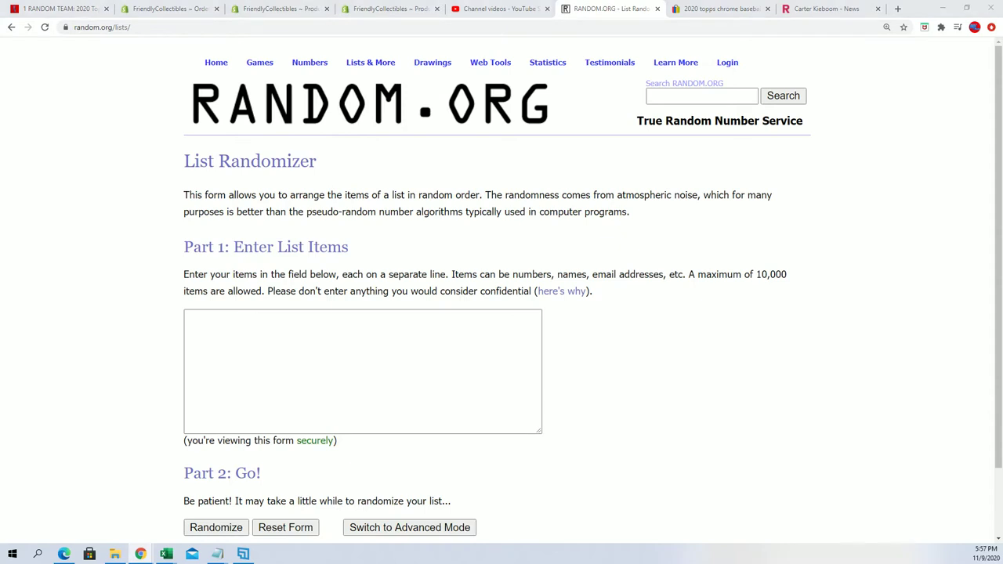
Step: Switch to Notepad and stretch its window to the full height of the screen
{"action": "key", "text": "alt+Tab"}
{"action": "key", "text": "alt+Tab"}
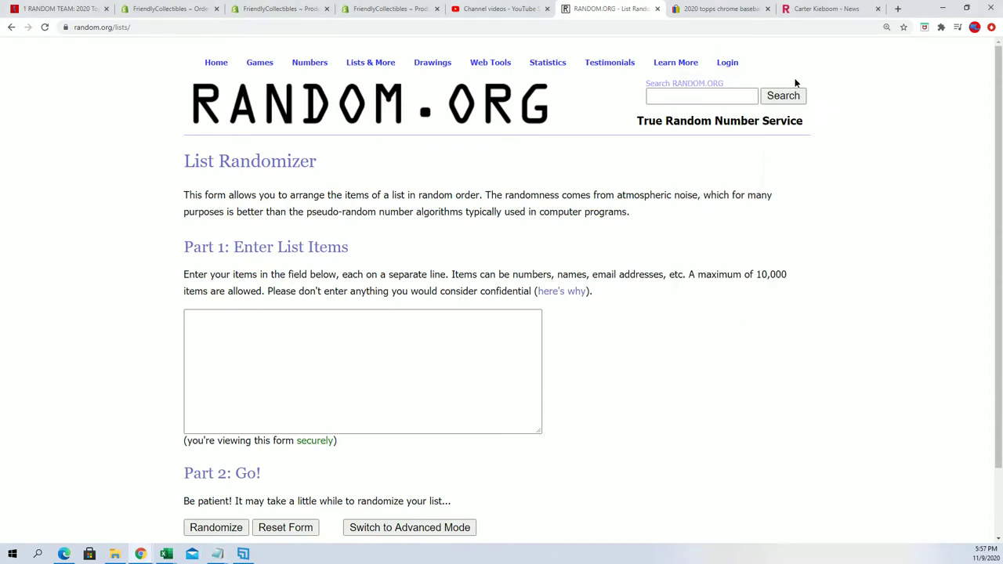
{"action": "key", "text": "alt+Tab"}
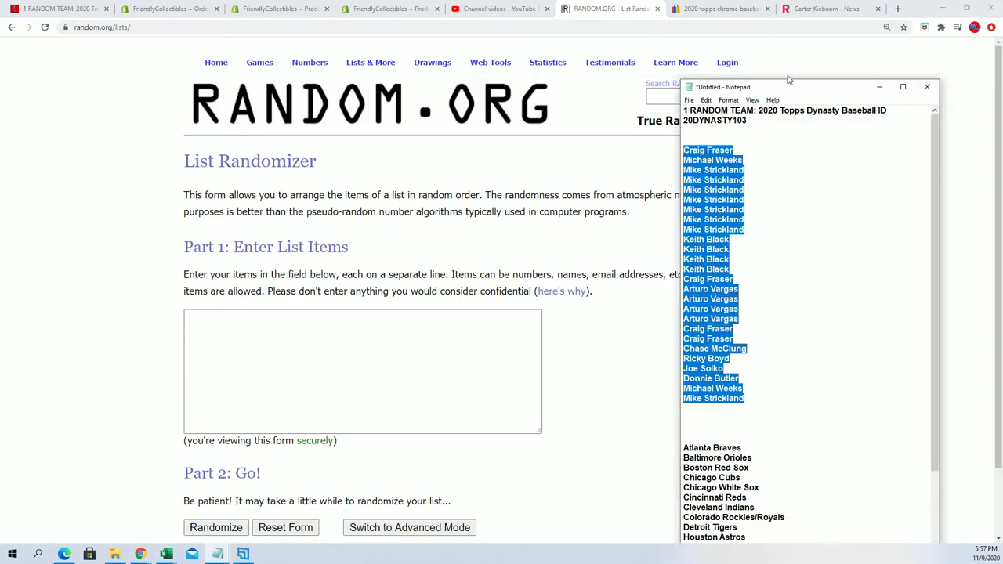
{"action": "double_click", "coordinate": [788, 79]}
Step: Copy the teams from Atlanta Braves to Toronto Blue Jays and paste them into the List Randomizer's item field
{"action": "scroll", "coordinate": [752, 368], "scroll_direction": "down", "scroll_amount": 3}
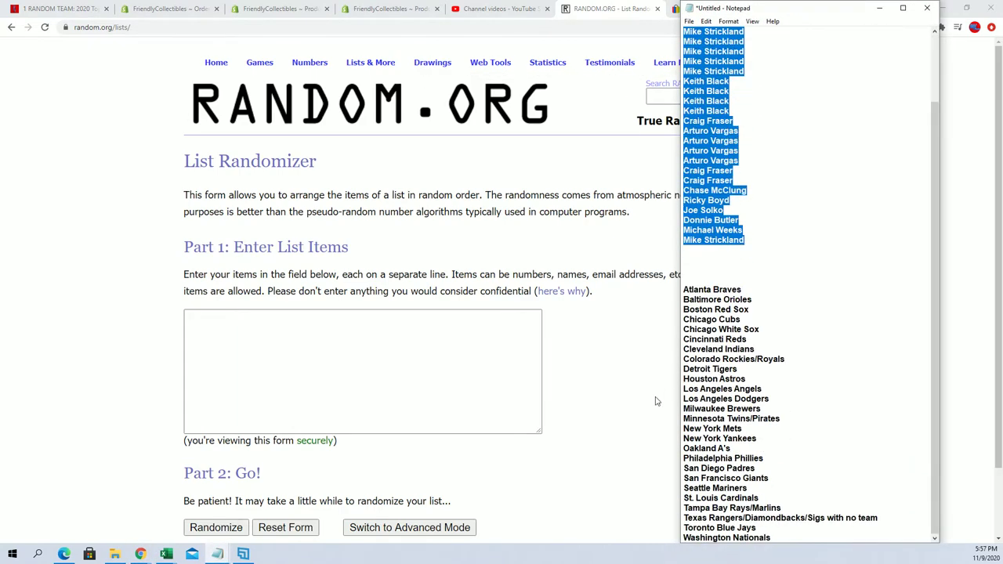
{"action": "left_click_drag", "start_coordinate": [684, 289], "coordinate": [773, 532]}
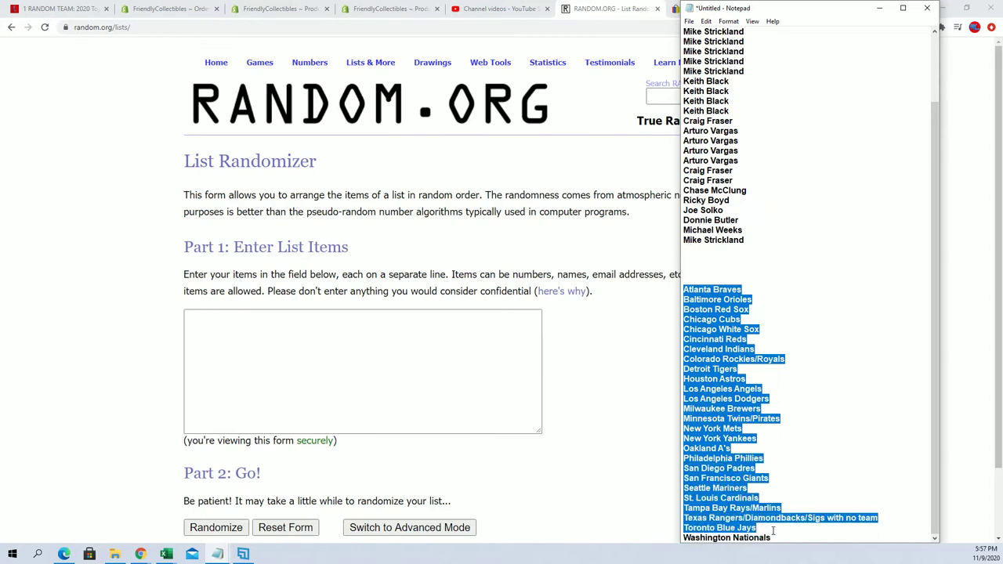
{"action": "right_click", "coordinate": [734, 412]}
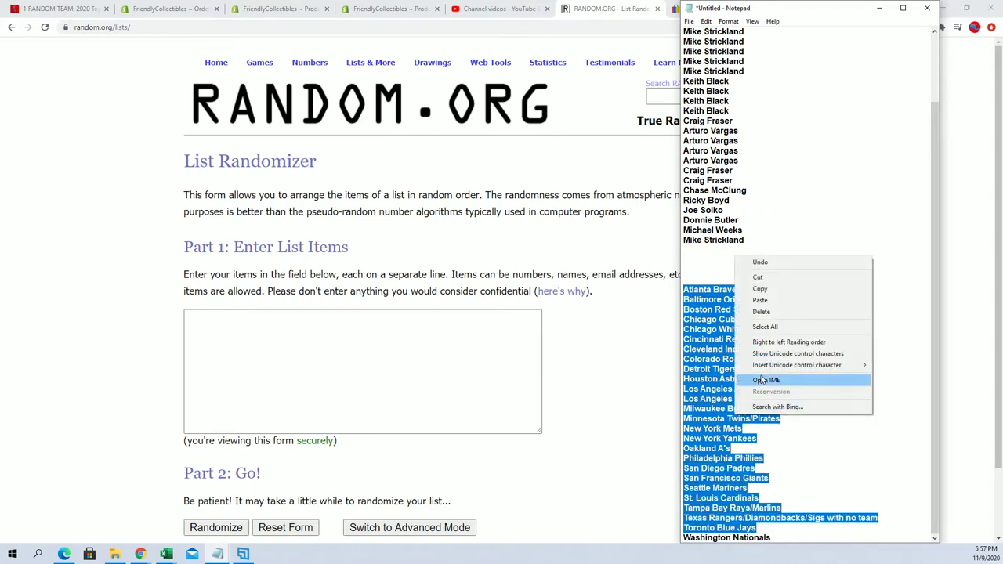
{"action": "left_click", "coordinate": [760, 290]}
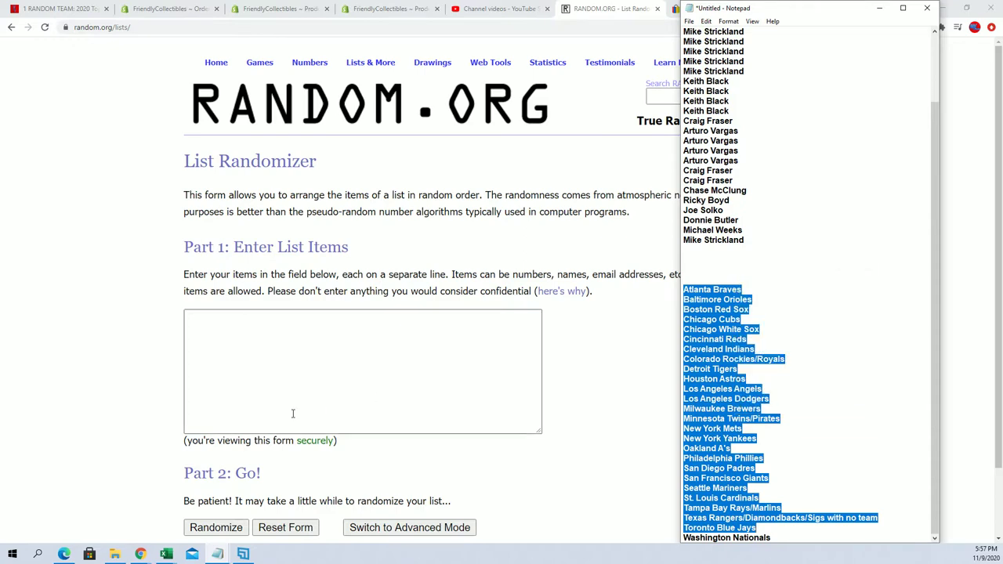
{"action": "right_click", "coordinate": [200, 316]}
{"action": "left_click", "coordinate": [248, 395]}
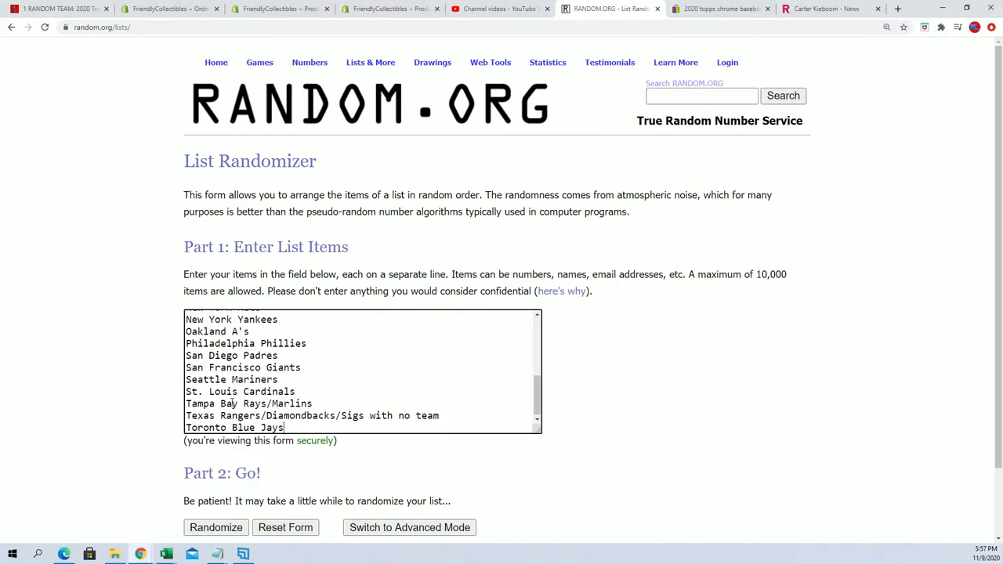
Step: Randomize the pasted team list twice and check the item count above the results
{"action": "scroll", "coordinate": [670, 406], "scroll_direction": "down", "scroll_amount": 2}
{"action": "left_click", "coordinate": [196, 450]}
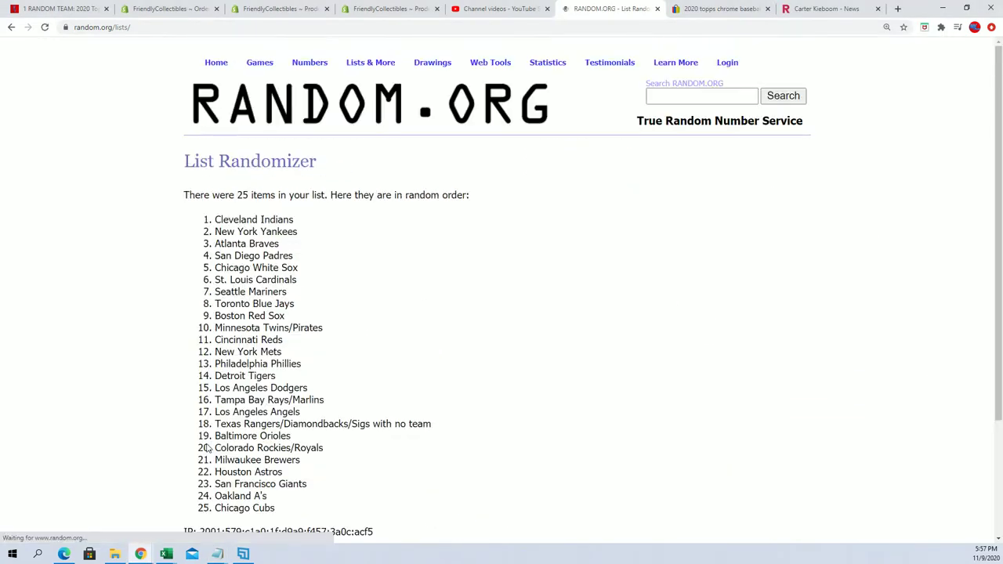
{"action": "scroll", "coordinate": [206, 466], "scroll_direction": "down", "scroll_amount": 2}
{"action": "left_click", "coordinate": [201, 453]}
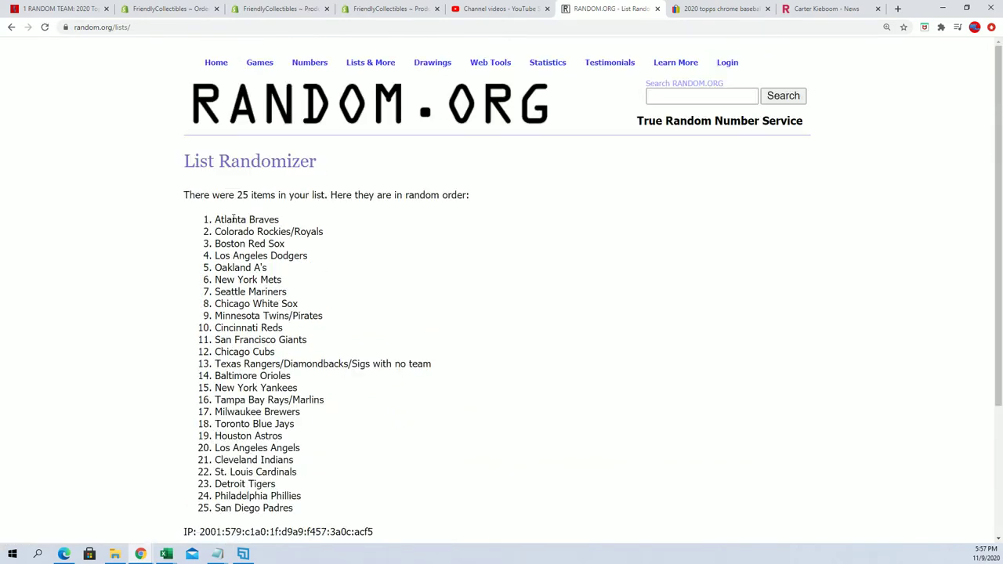
{"action": "left_click_drag", "start_coordinate": [251, 194], "coordinate": [239, 194]}
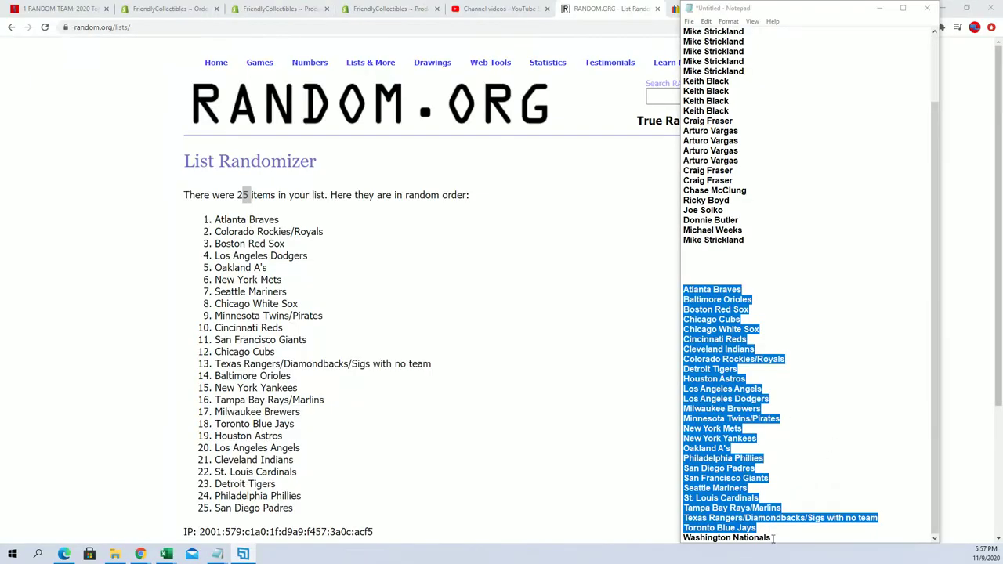
Step: Copy the full team list from Atlanta Braves to Washington Nationals in Notepad and paste it into a new List Randomizer form
{"action": "left_click_drag", "start_coordinate": [773, 538], "coordinate": [684, 290]}
{"action": "right_click", "coordinate": [730, 310]}
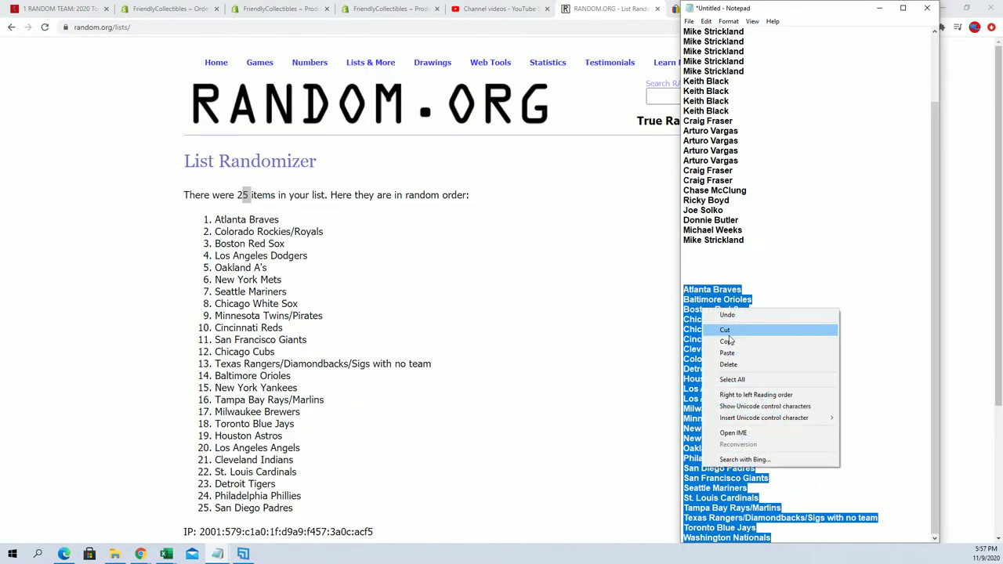
{"action": "left_click", "coordinate": [729, 342]}
{"action": "left_click", "coordinate": [120, 230]}
{"action": "mouse_move", "coordinate": [370, 62]}
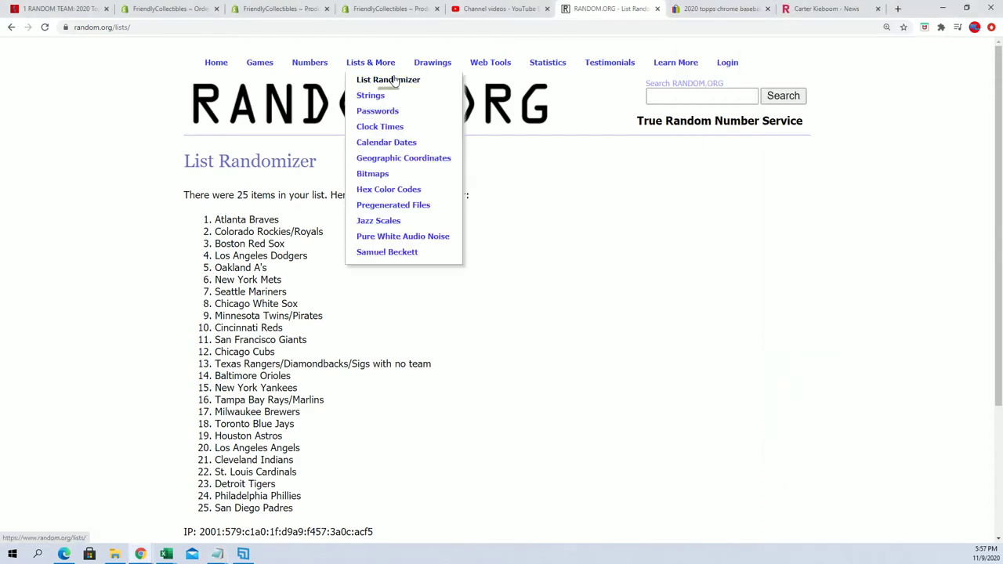
{"action": "left_click", "coordinate": [384, 79]}
{"action": "right_click", "coordinate": [215, 321]}
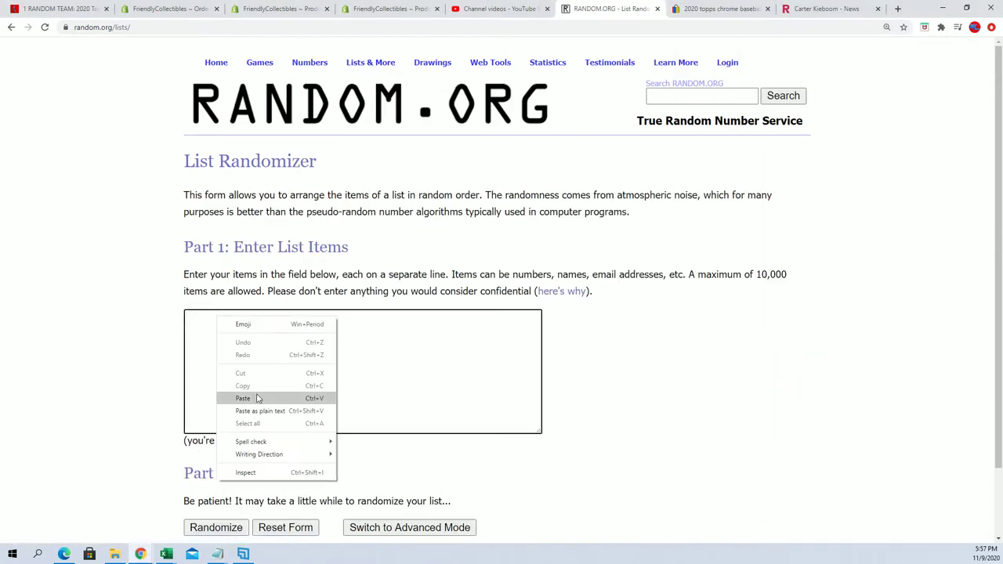
{"action": "left_click", "coordinate": [258, 396]}
Step: Randomize the full team list seven times in the List Randomizer
{"action": "scroll", "coordinate": [697, 390], "scroll_direction": "down", "scroll_amount": 1}
{"action": "left_click", "coordinate": [201, 448]}
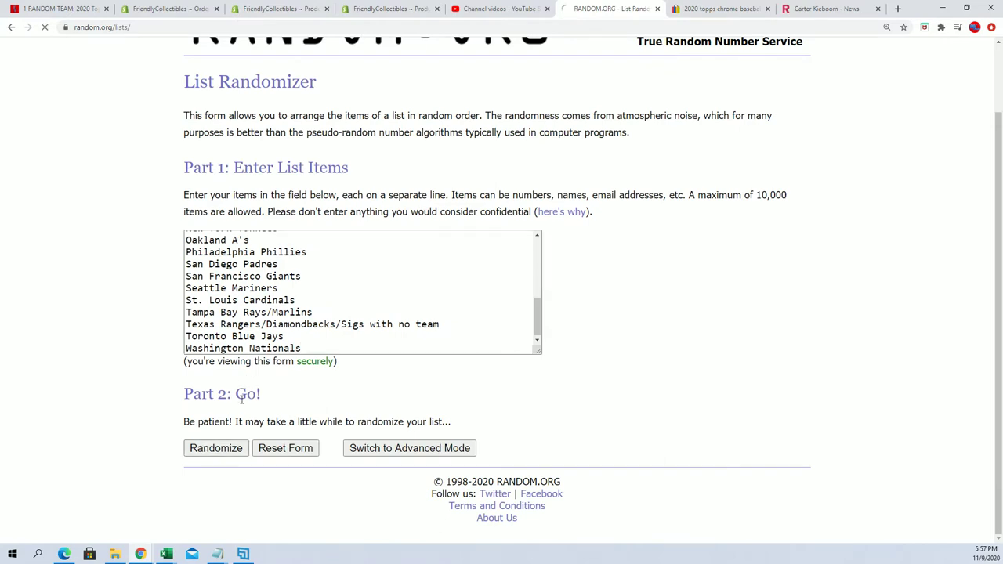
{"action": "scroll", "coordinate": [199, 449], "scroll_direction": "down", "scroll_amount": 1}
{"action": "left_click", "coordinate": [197, 452]}
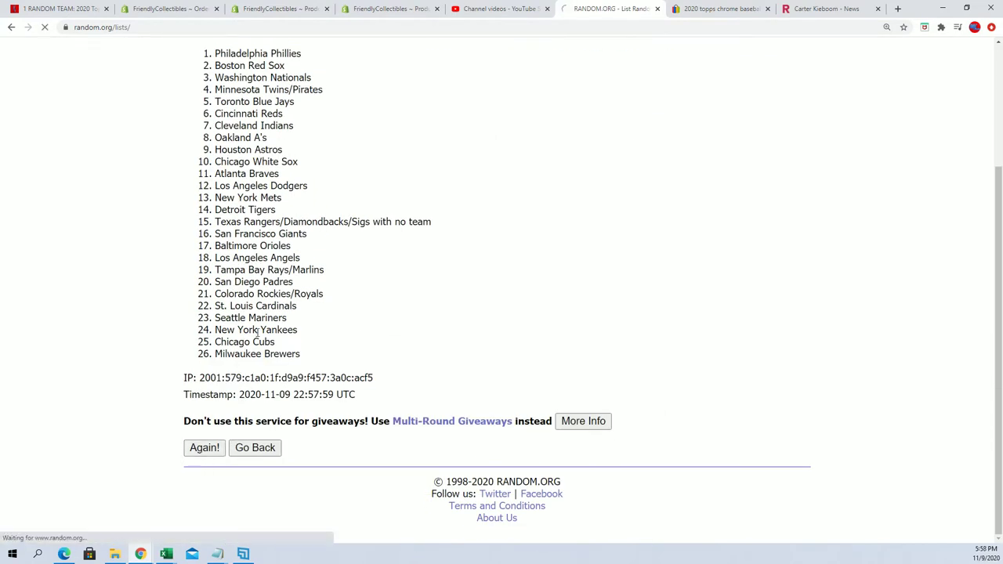
{"action": "left_click", "coordinate": [201, 448]}
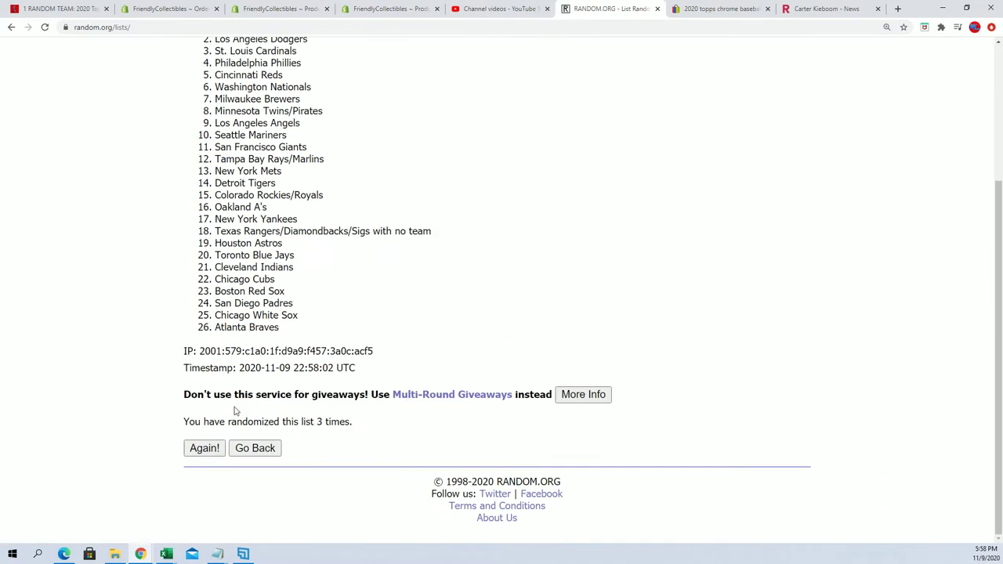
{"action": "left_click", "coordinate": [209, 443]}
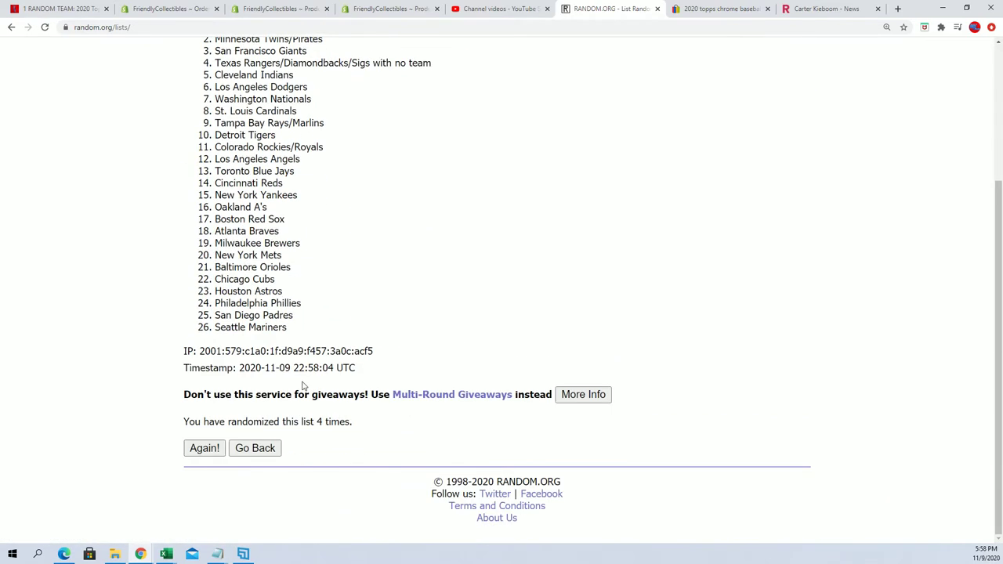
{"action": "left_click", "coordinate": [213, 446]}
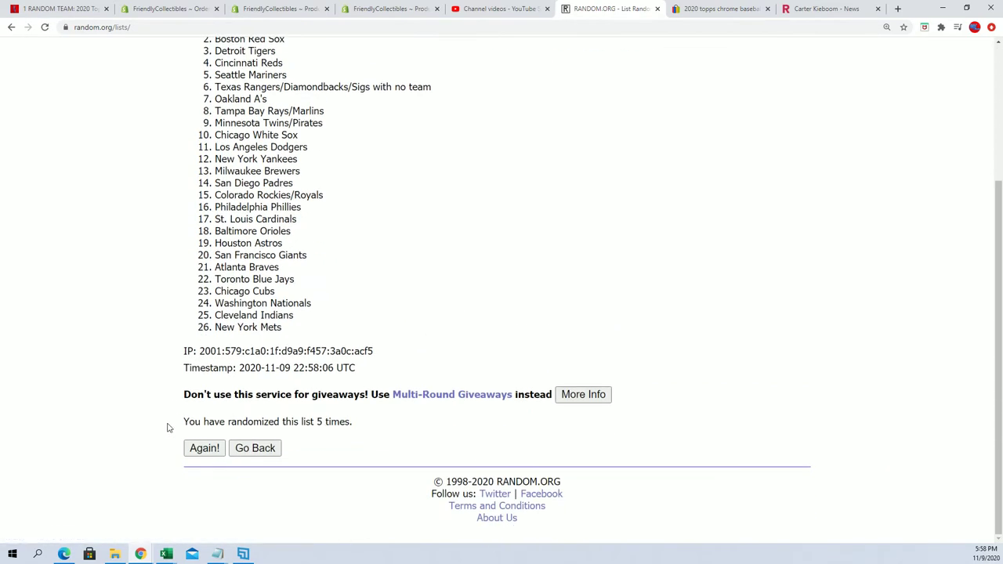
{"action": "left_click", "coordinate": [203, 450]}
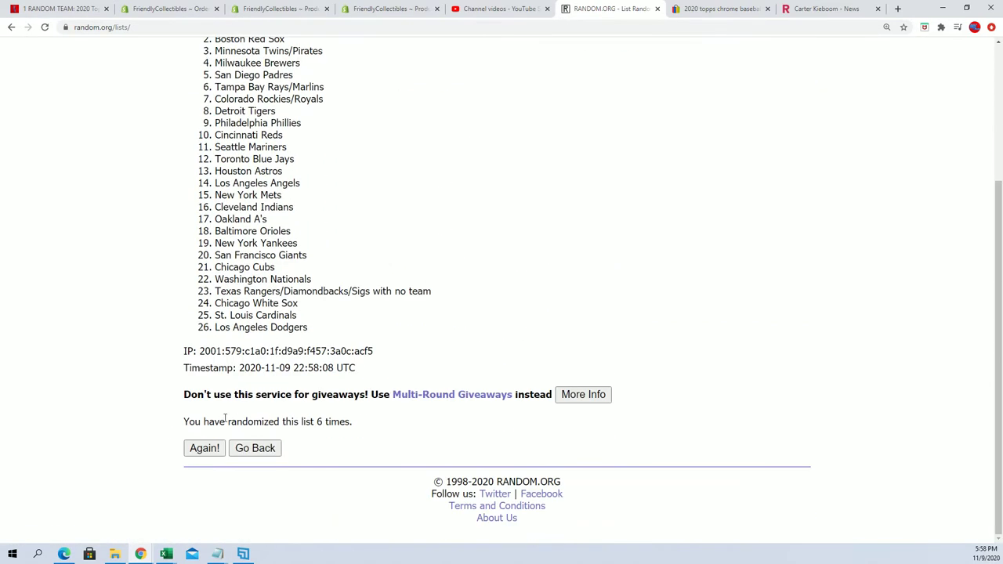
{"action": "left_click", "coordinate": [206, 448]}
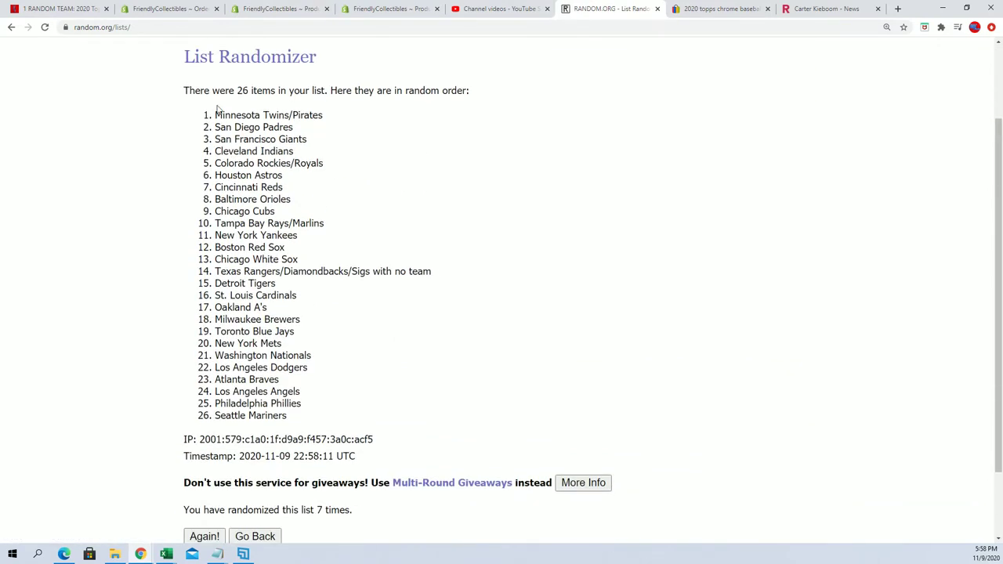
Step: Copy the whole randomized team list and paste it as plain text into the Excel sheet's TEAMS column, starting at cell B2
{"action": "left_click_drag", "start_coordinate": [218, 109], "coordinate": [332, 422]}
{"action": "right_click", "coordinate": [263, 344]}
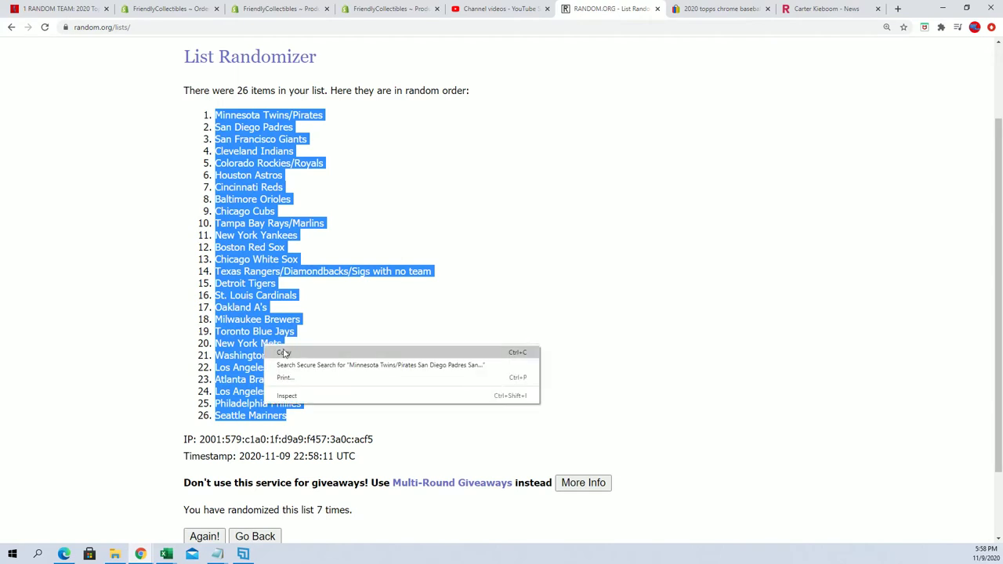
{"action": "left_click", "coordinate": [373, 353]}
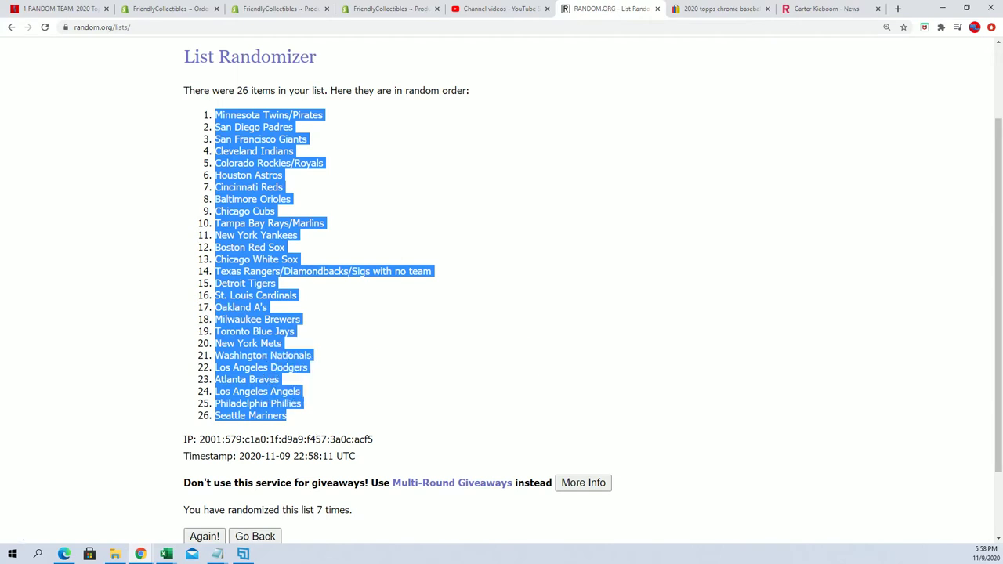
{"action": "key", "text": "alt+Tab"}
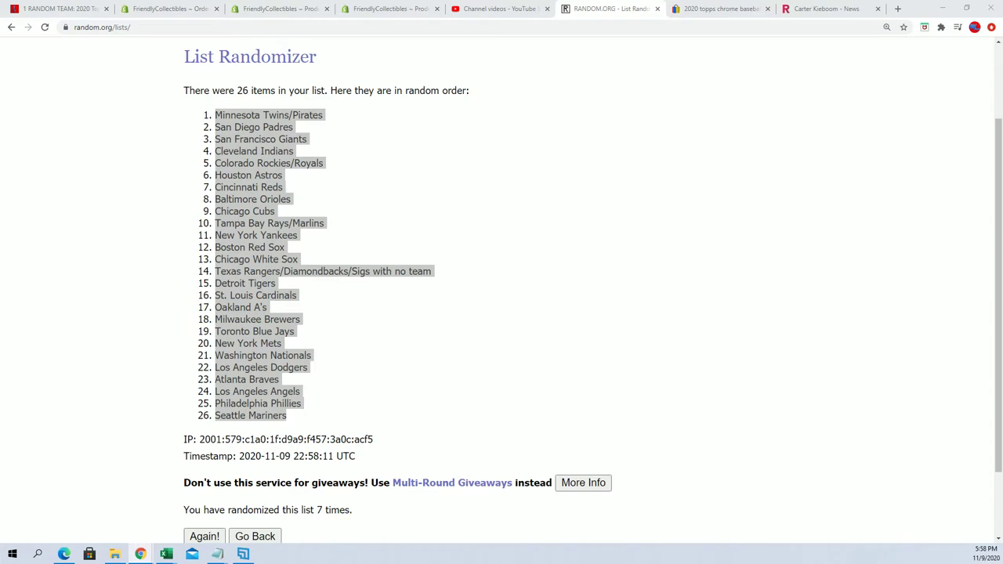
{"action": "key", "text": "alt+Tab"}
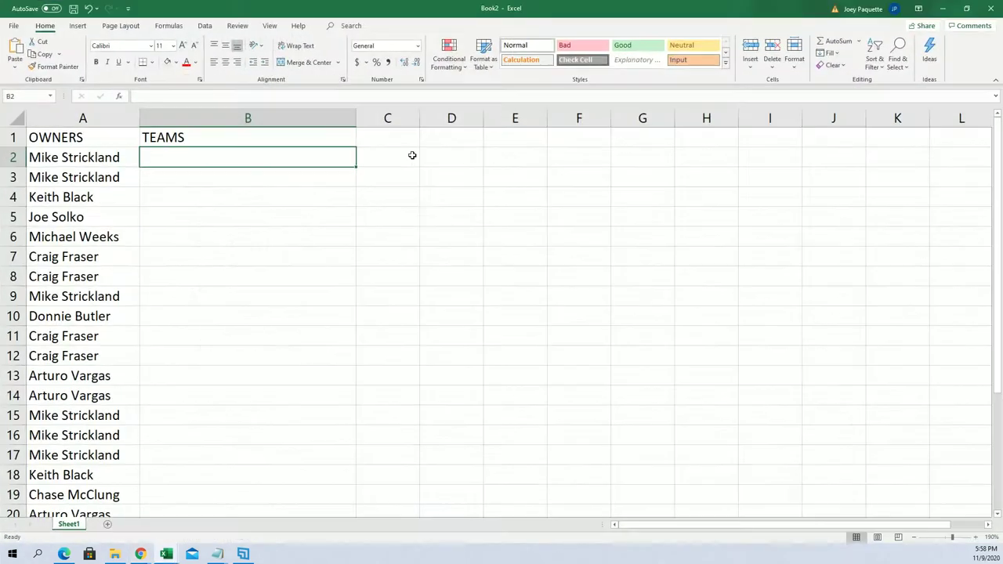
{"action": "right_click", "coordinate": [155, 153]}
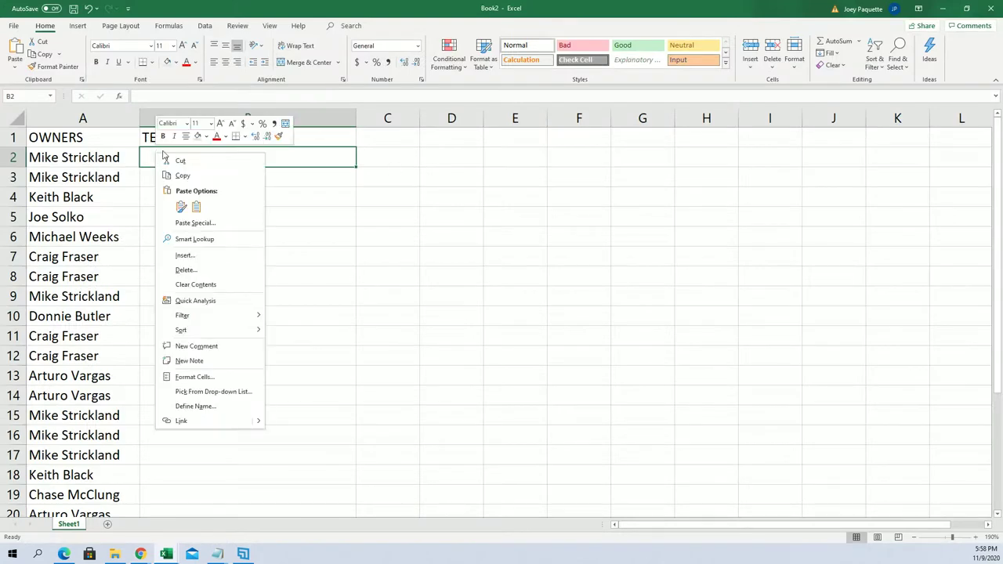
{"action": "left_click", "coordinate": [195, 223]}
{"action": "left_click", "coordinate": [105, 160]}
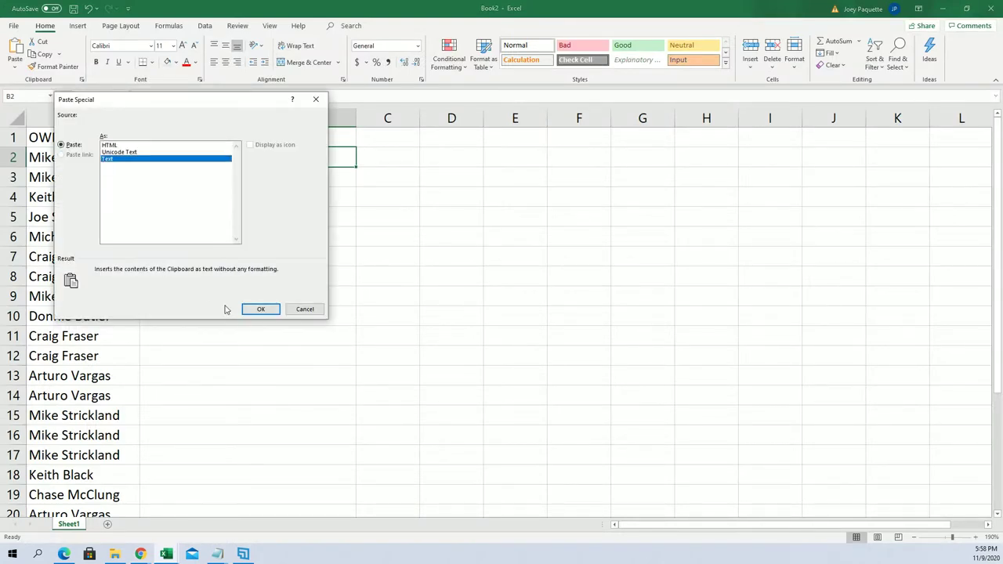
{"action": "left_click", "coordinate": [257, 310]}
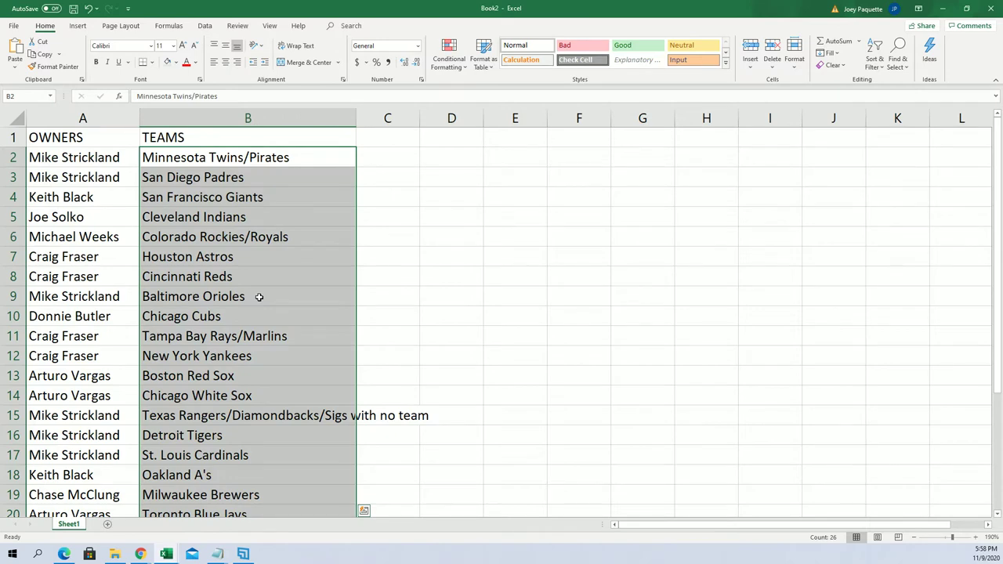
Step: Review the owner and team pairings down to row 27 of the sheet
{"action": "scroll", "coordinate": [327, 313], "scroll_direction": "down", "scroll_amount": 1}
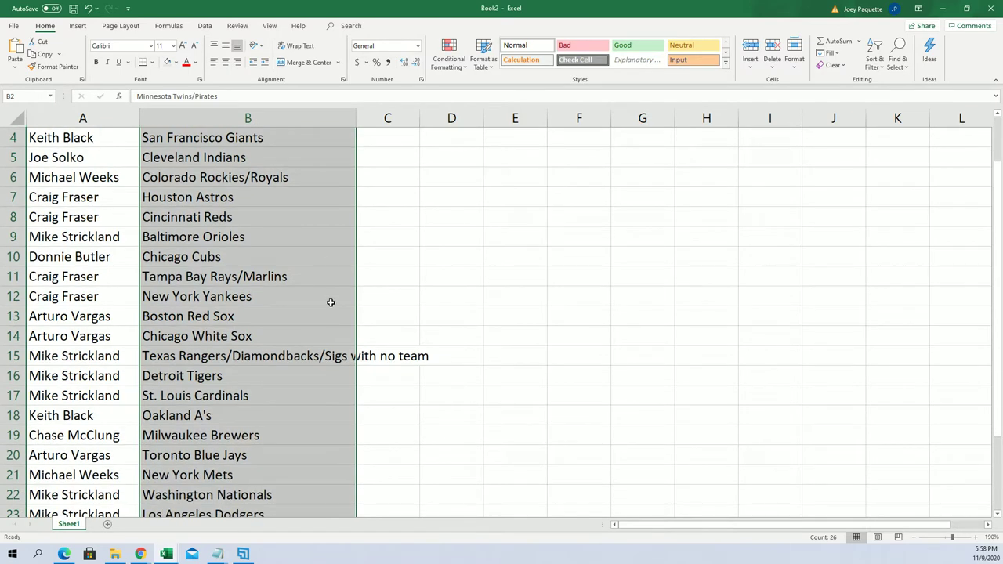
{"action": "left_click", "coordinate": [314, 333]}
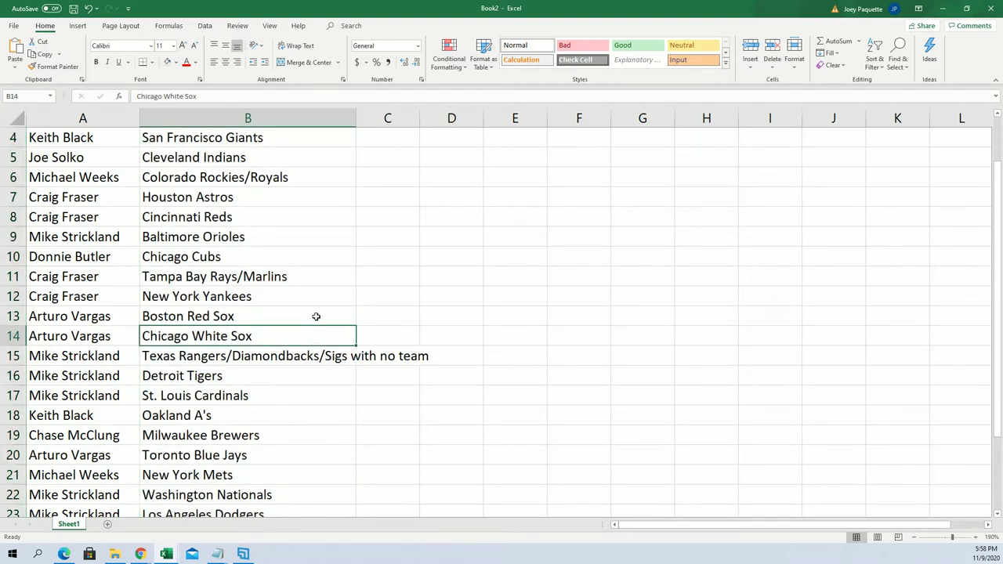
{"action": "scroll", "coordinate": [314, 313], "scroll_direction": "down", "scroll_amount": 3}
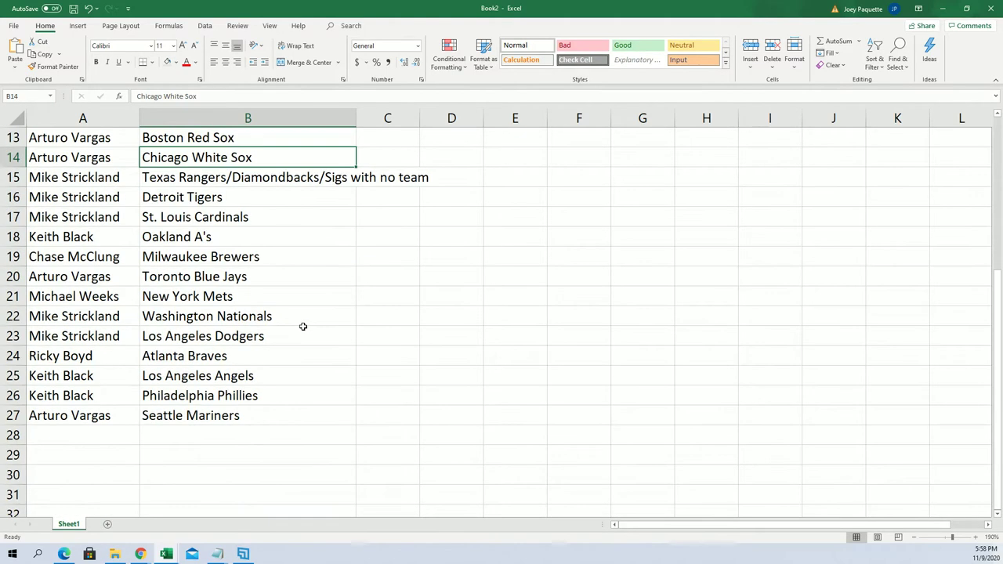
{"action": "left_click", "coordinate": [114, 276]}
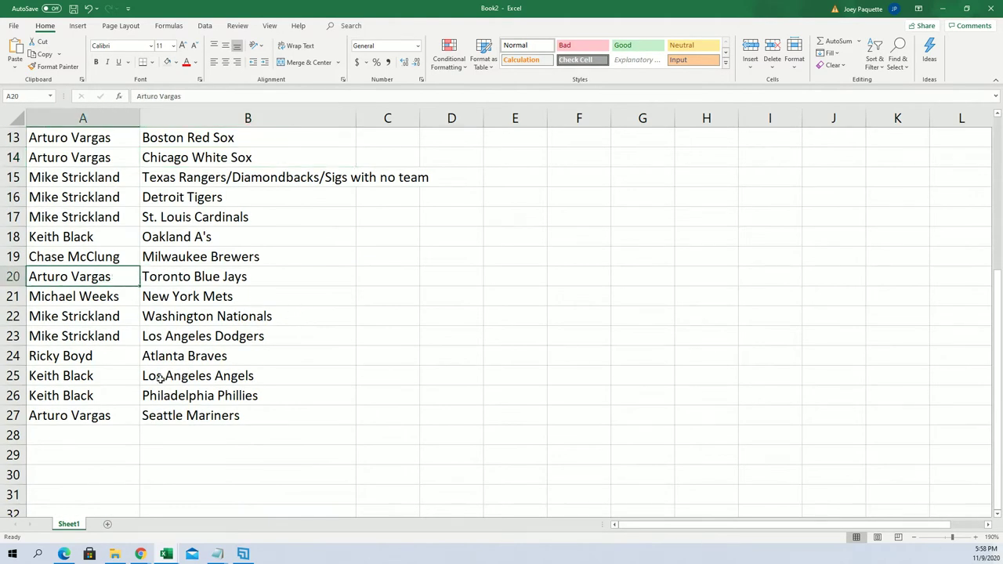
{"action": "left_click", "coordinate": [114, 373]}
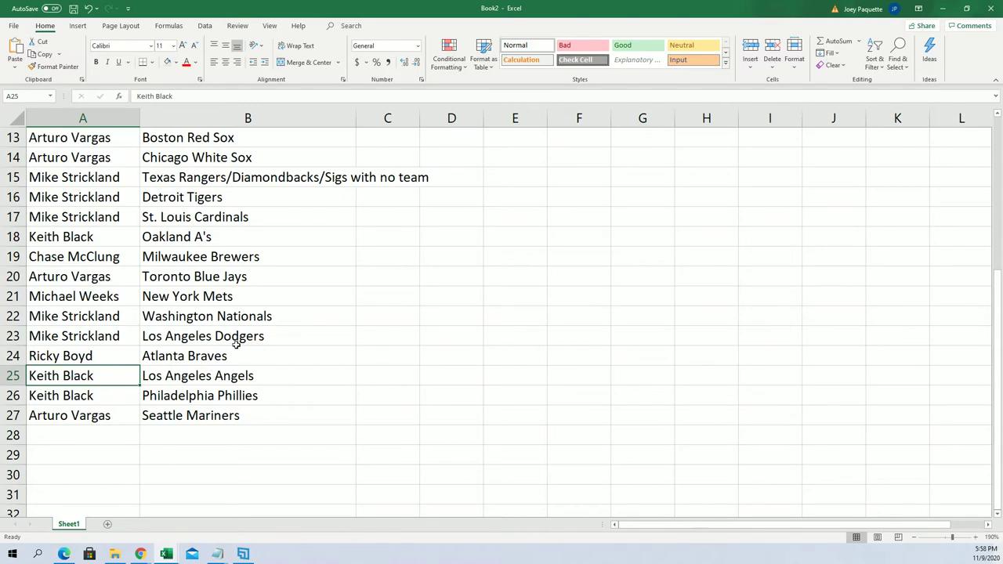
Step: Sort the teams in B2:B27 from A to Z, expanding the selection so each owner moves with the paired team
{"action": "scroll", "coordinate": [235, 342], "scroll_direction": "up", "scroll_amount": 4}
{"action": "left_click_drag", "start_coordinate": [184, 167], "coordinate": [344, 470]}
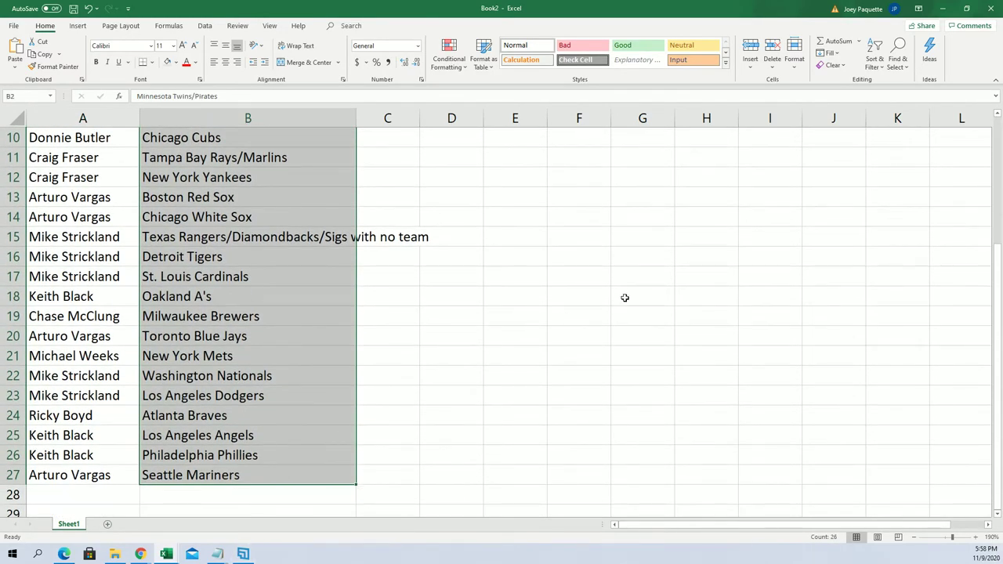
{"action": "scroll", "coordinate": [889, 222], "scroll_direction": "up", "scroll_amount": 3}
{"action": "left_click", "coordinate": [873, 61]}
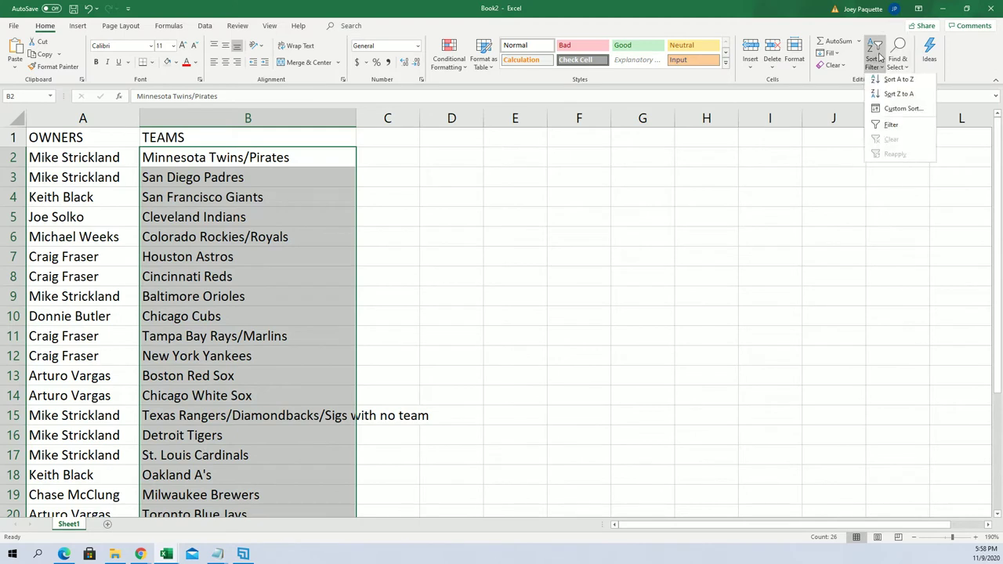
{"action": "left_click", "coordinate": [887, 81]}
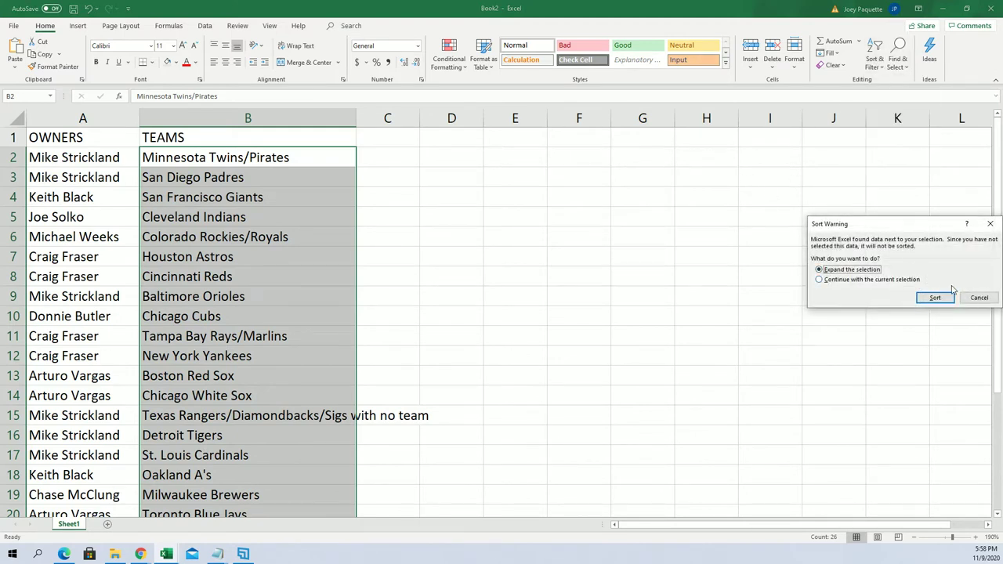
{"action": "left_click", "coordinate": [925, 300]}
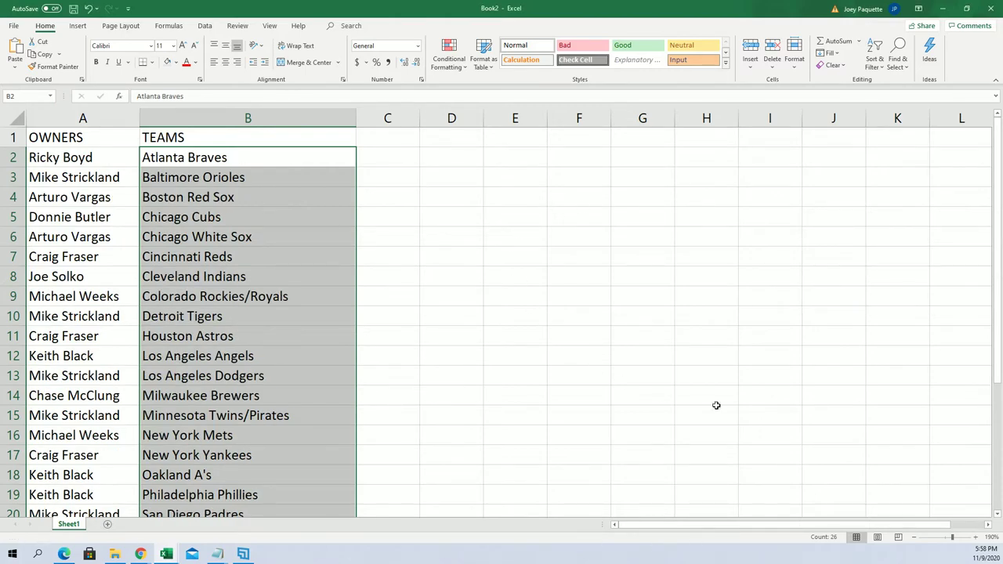
Step: Reduce the sheet's zoom to 130% to fit all the owner and team rows in one view
{"action": "left_click", "coordinate": [914, 537]}
{"action": "left_click", "coordinate": [913, 537]}
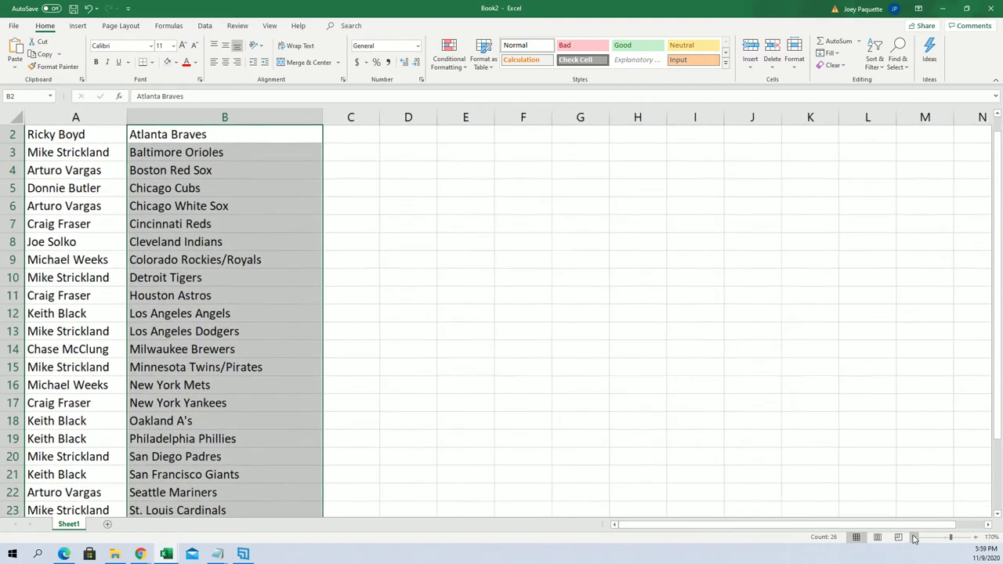
{"action": "left_click", "coordinate": [914, 537]}
{"action": "left_click", "coordinate": [914, 538]}
{"action": "left_click", "coordinate": [914, 537]}
{"action": "left_click", "coordinate": [913, 538]}
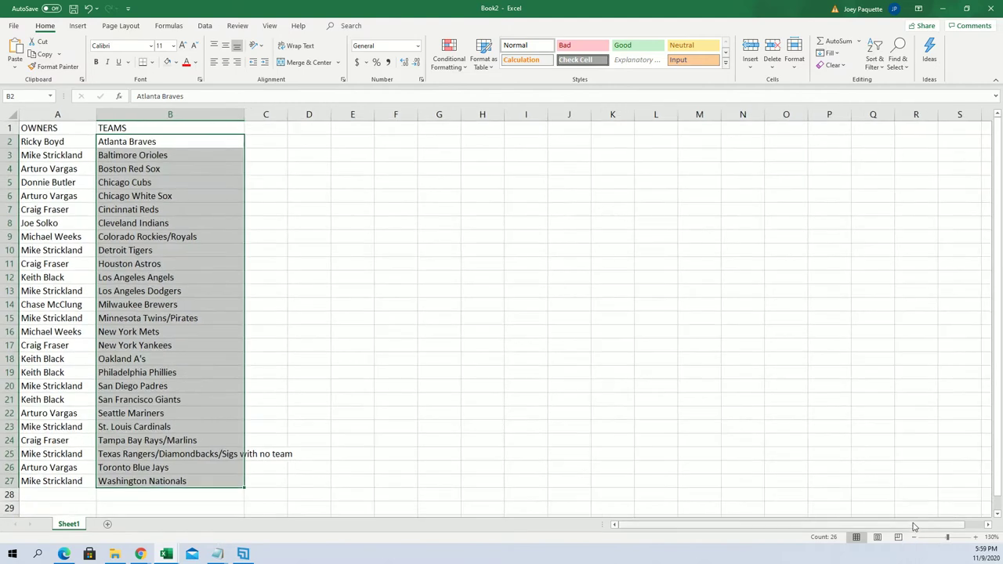